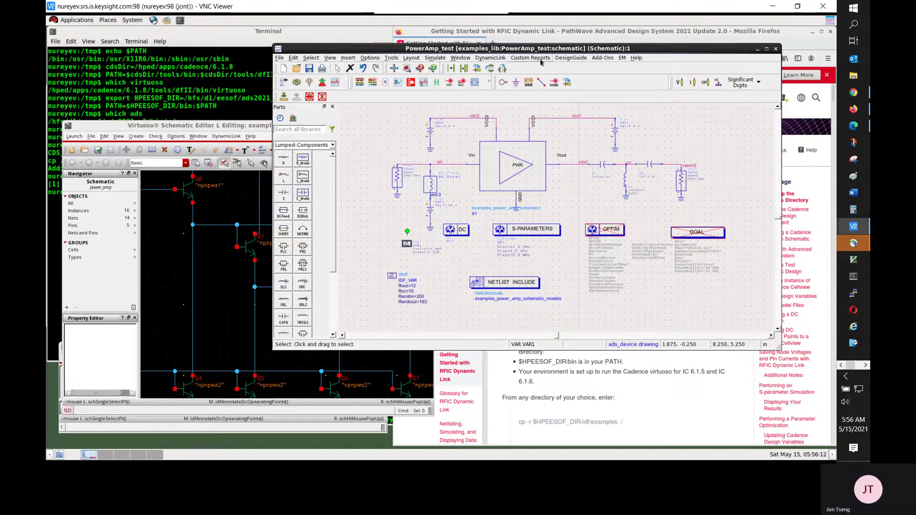
Browse the Dynamic Link menu and window list, then select and deselect instance Q0 in Virtuoso.
{"action": "left_click", "coordinate": [502, 59]}
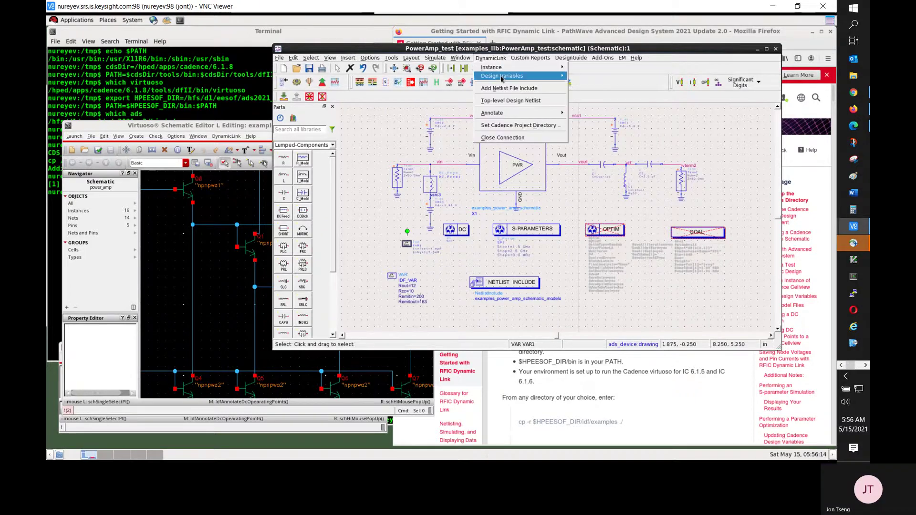
{"action": "mouse_move", "coordinate": [502, 78]}
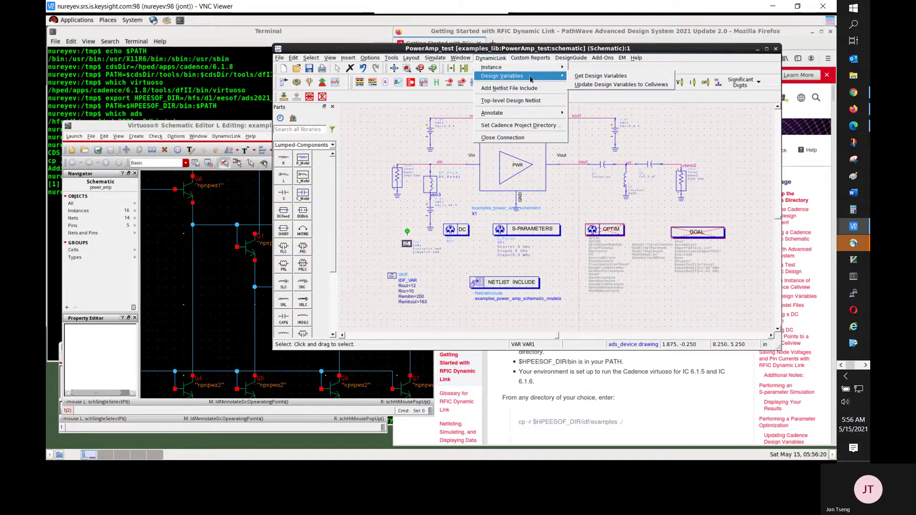
{"action": "mouse_move", "coordinate": [535, 70]}
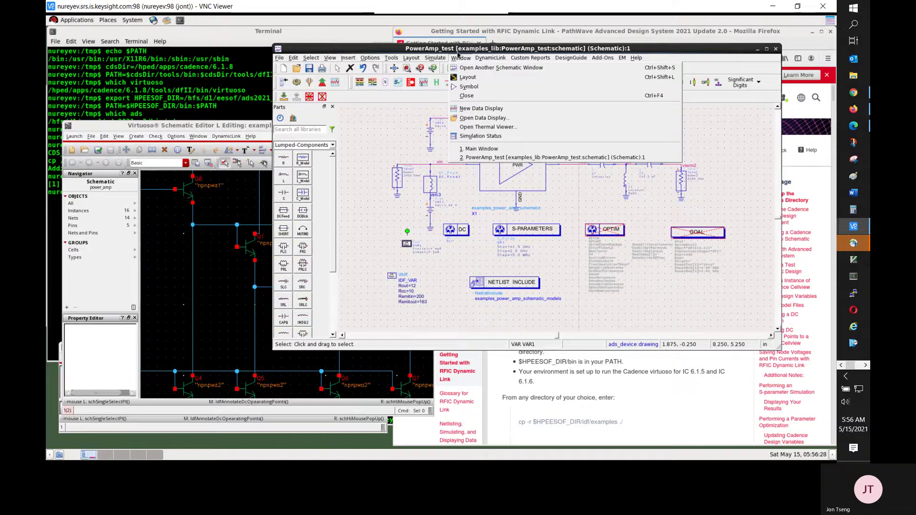
{"action": "left_click", "coordinate": [458, 52]}
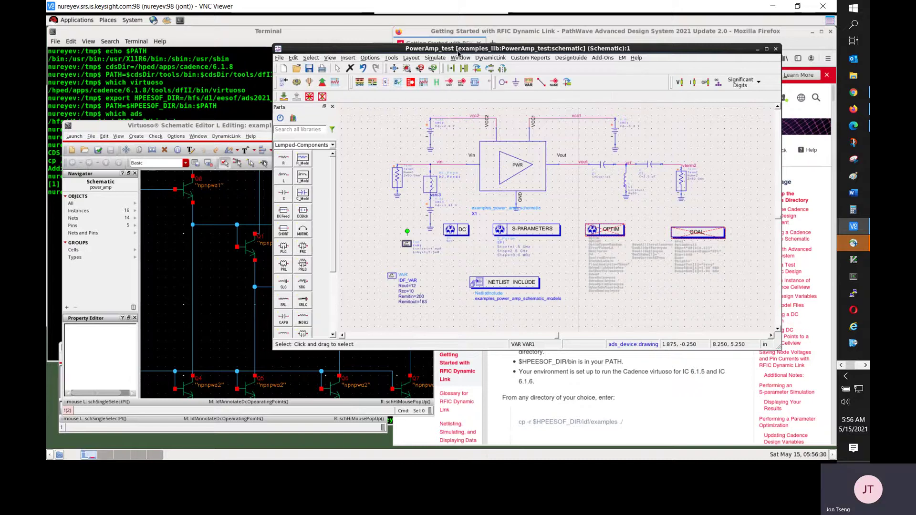
{"action": "left_click", "coordinate": [187, 194]}
{"action": "left_click", "coordinate": [178, 305]}
Set Instance Freeze Mode to TRUE on the PWR amplifier instance.
{"action": "left_click", "coordinate": [499, 59]}
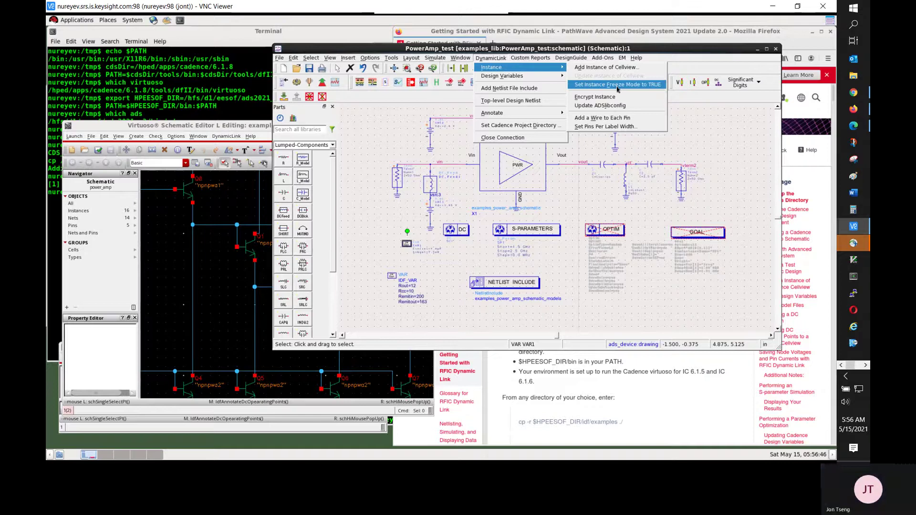
{"action": "left_click", "coordinate": [602, 97]}
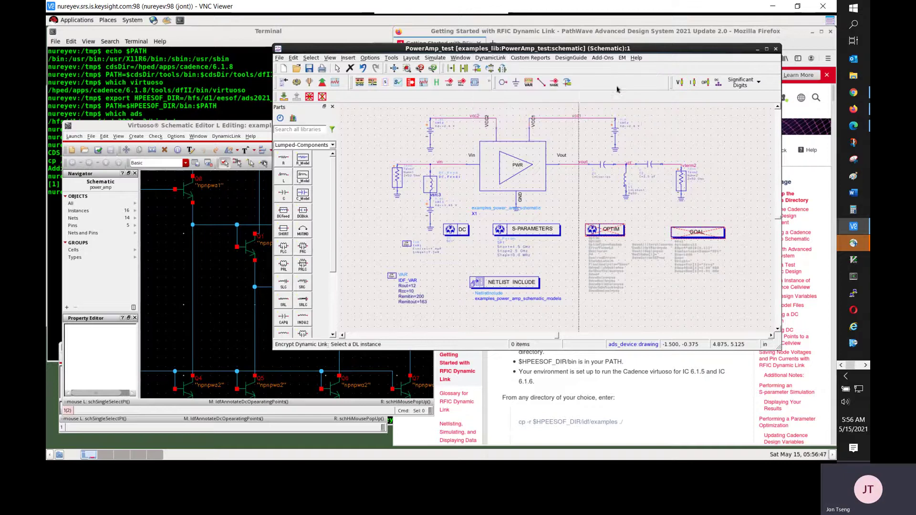
{"action": "left_click", "coordinate": [493, 165]}
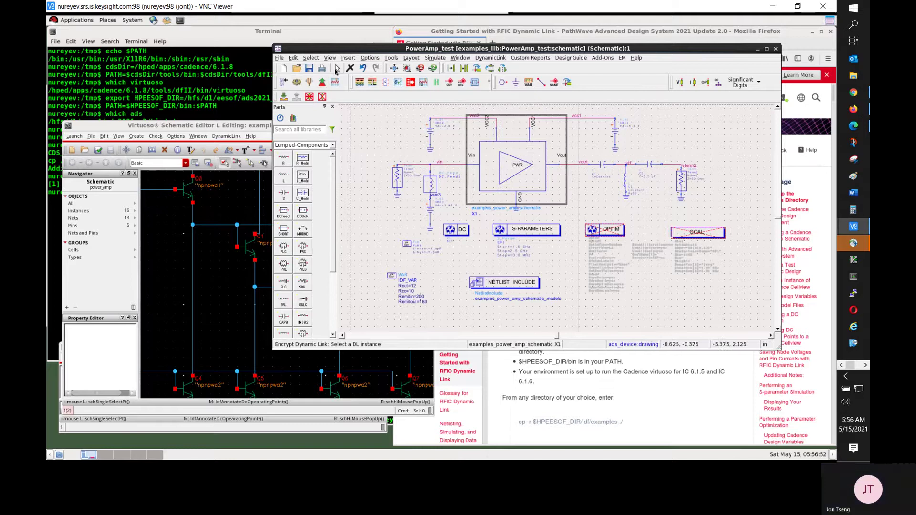
Push into PWR, check the IDF symbol's netlistFile and freeze=TRUE, then return to the top level.
{"action": "left_click", "coordinate": [284, 97]}
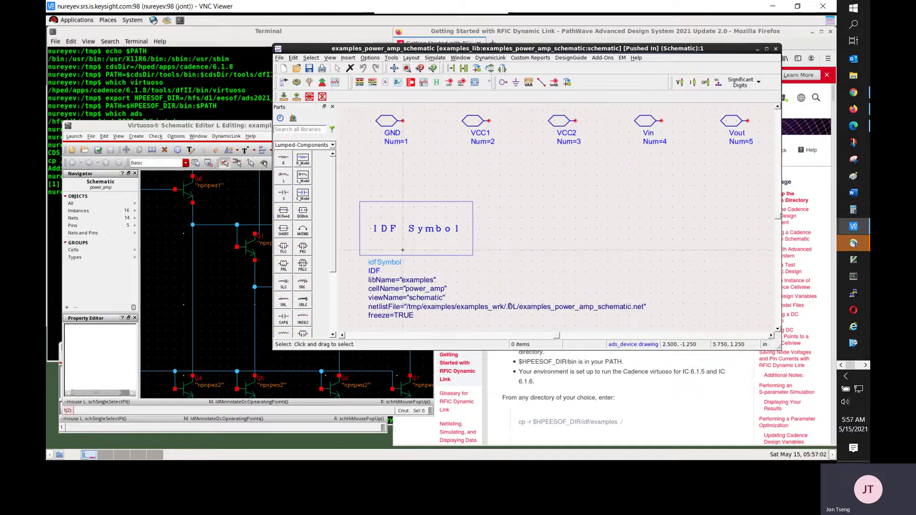
{"action": "double_click", "coordinate": [493, 306]}
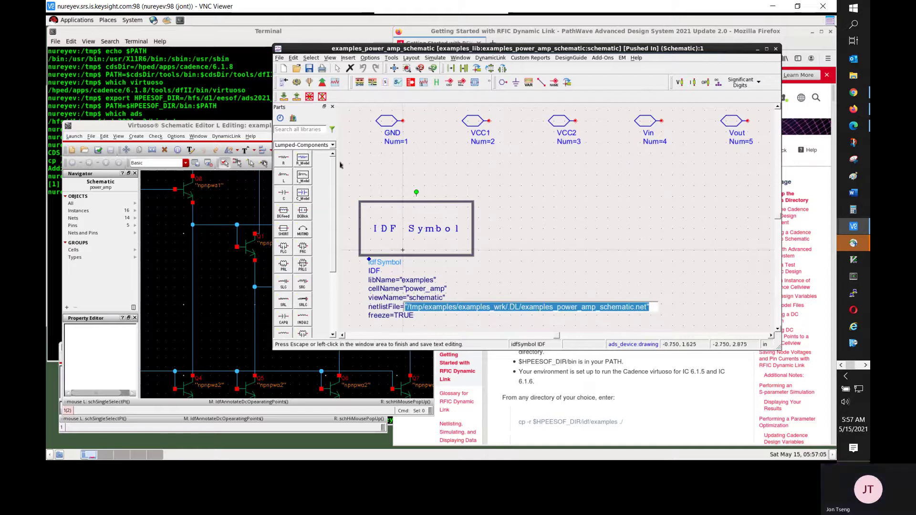
{"action": "left_click", "coordinate": [296, 97]}
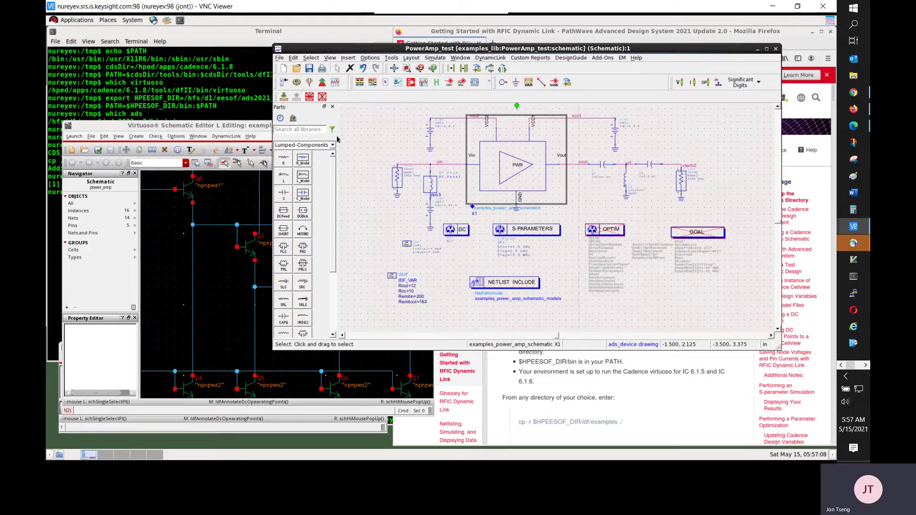
Inspect the NETLIST INCLUDE IncludePath /tmp/examples//.DL and cancel without changes.
{"action": "double_click", "coordinate": [499, 284]}
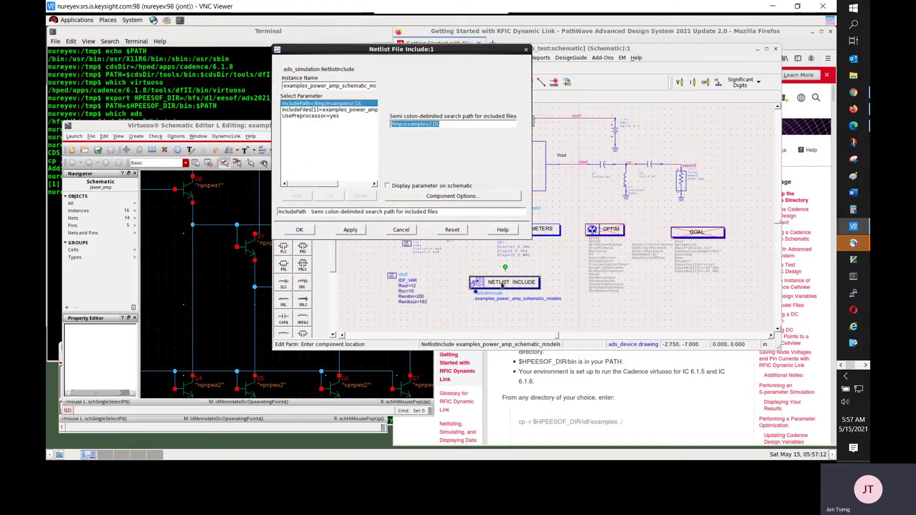
{"action": "left_click", "coordinate": [448, 126]}
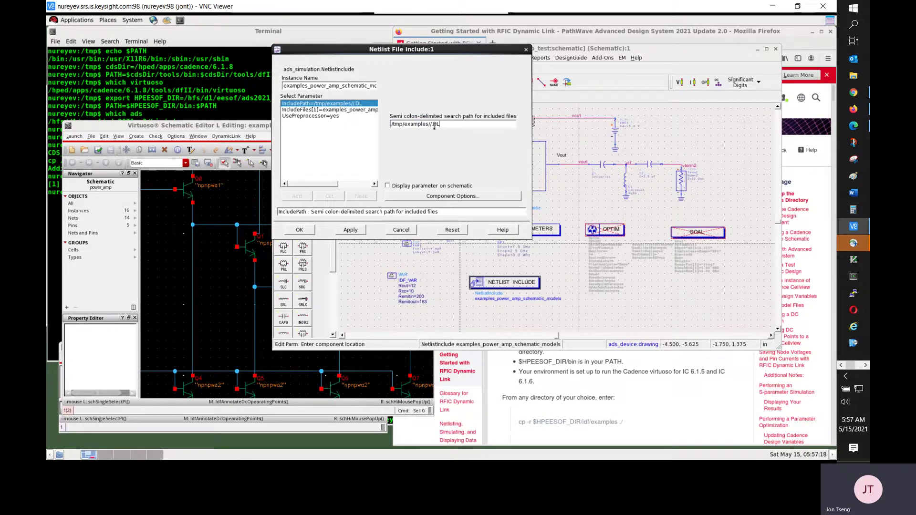
{"action": "left_click", "coordinate": [403, 231]}
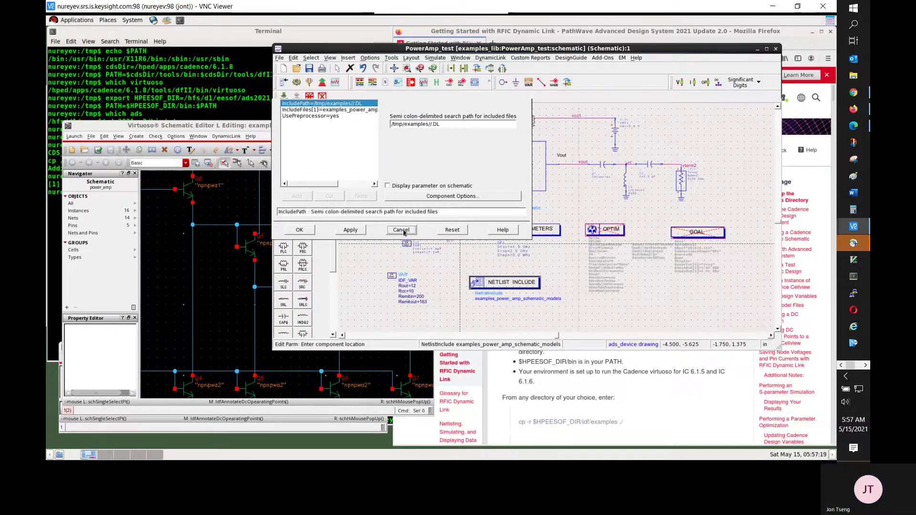
Switch over to the Terminal window.
{"action": "key", "text": "alt+Tab"}
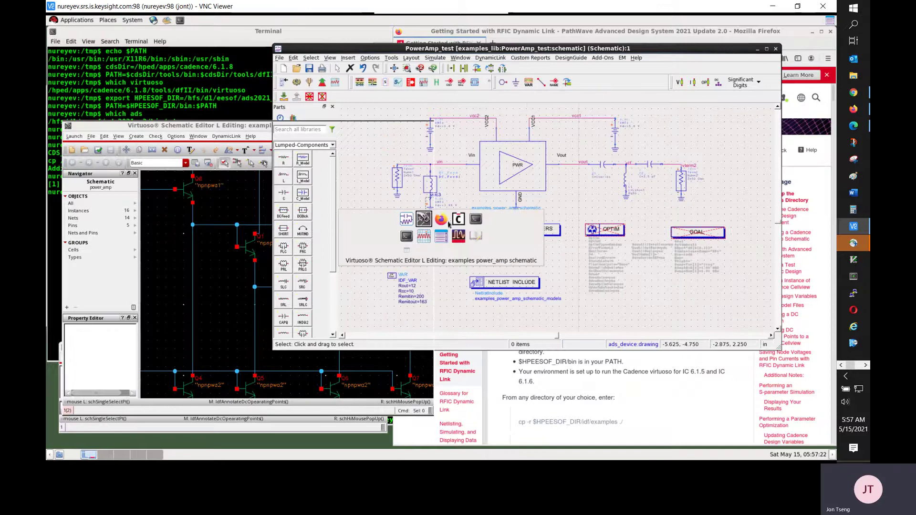
{"action": "key", "text": "Tab"}
{"action": "key", "text": "Tab"}
{"action": "key", "text": "Tab"}
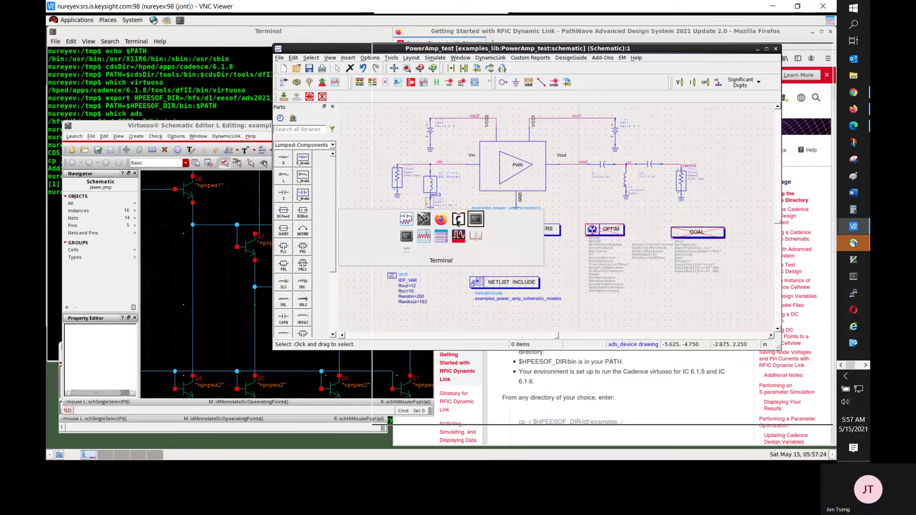
{"action": "left_click", "coordinate": [457, 220]}
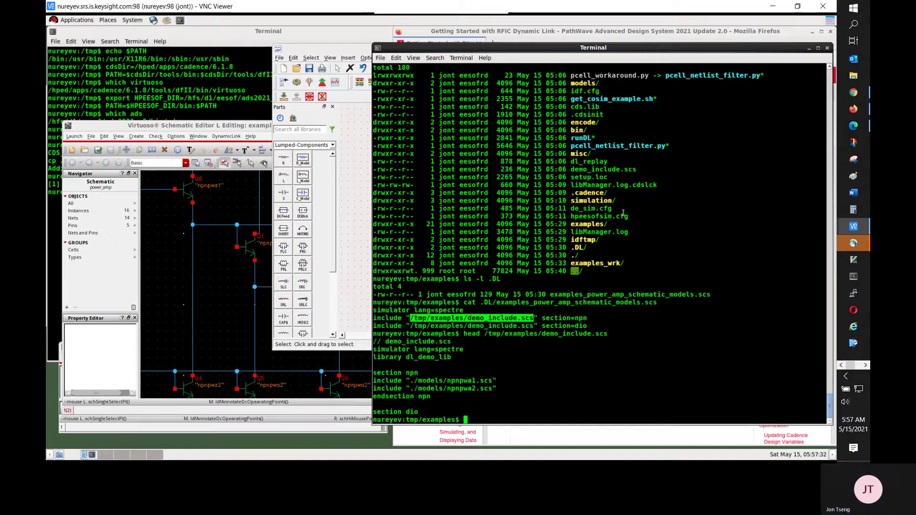
{"action": "left_click_drag", "start_coordinate": [457, 282], "coordinate": [421, 280]}
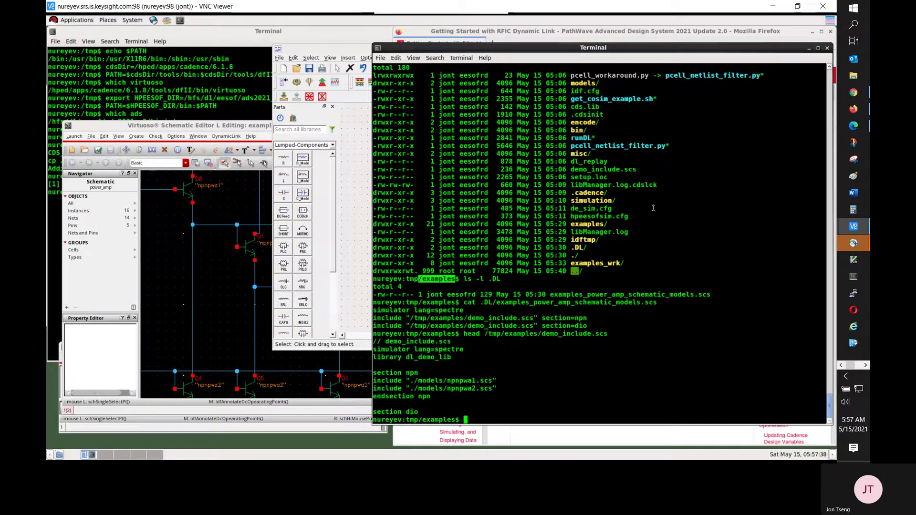
{"action": "left_click_drag", "start_coordinate": [571, 263], "coordinate": [619, 263]}
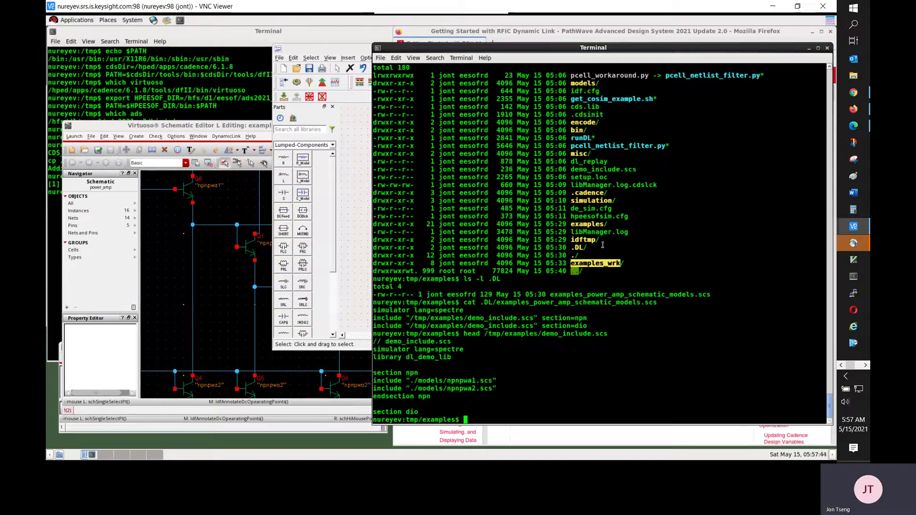
{"action": "left_click_drag", "start_coordinate": [572, 248], "coordinate": [584, 248]}
{"action": "left_click_drag", "start_coordinate": [552, 295], "coordinate": [709, 295]}
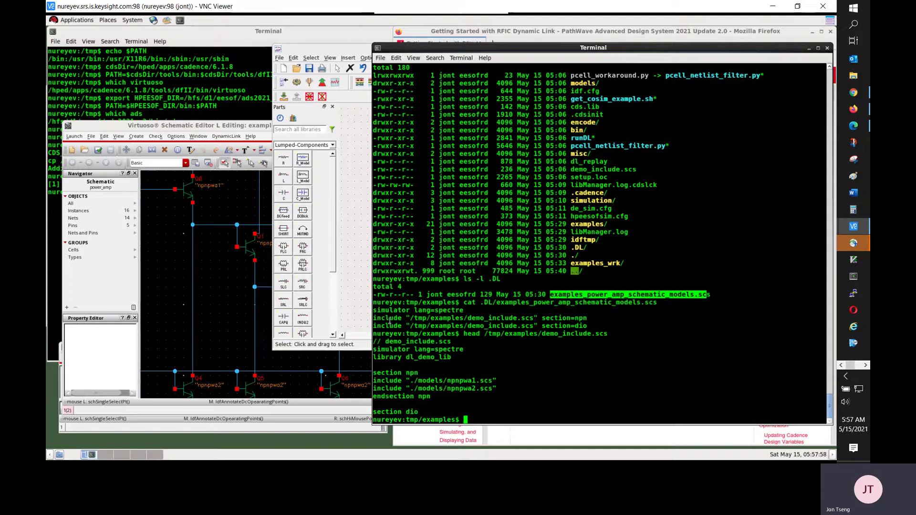
{"action": "left_click_drag", "start_coordinate": [412, 319], "coordinate": [529, 320]}
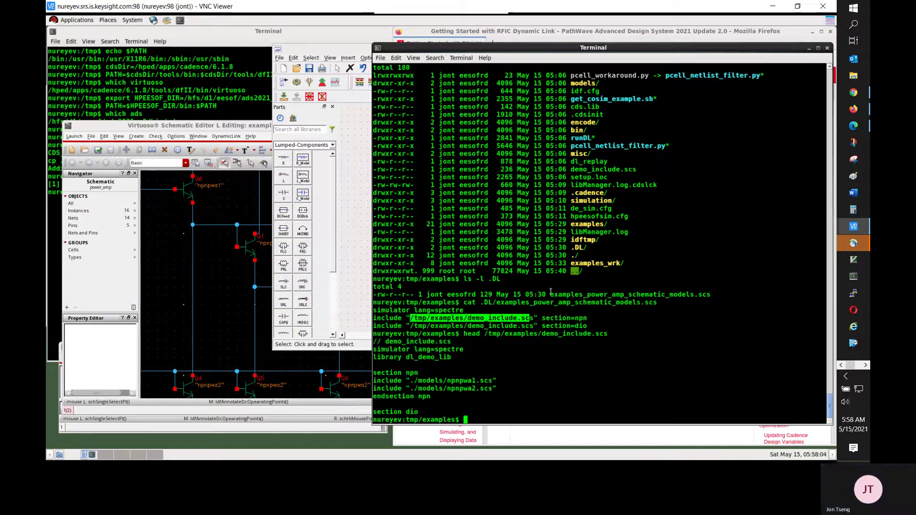
{"action": "left_click", "coordinate": [586, 170]}
{"action": "left_click_drag", "start_coordinate": [571, 169], "coordinate": [628, 170]}
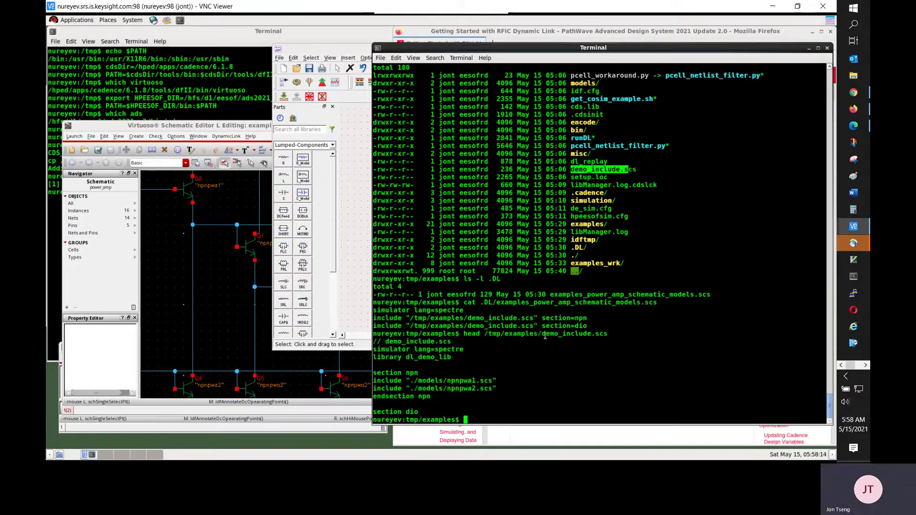
{"action": "left_click_drag", "start_coordinate": [468, 334], "coordinate": [571, 335]}
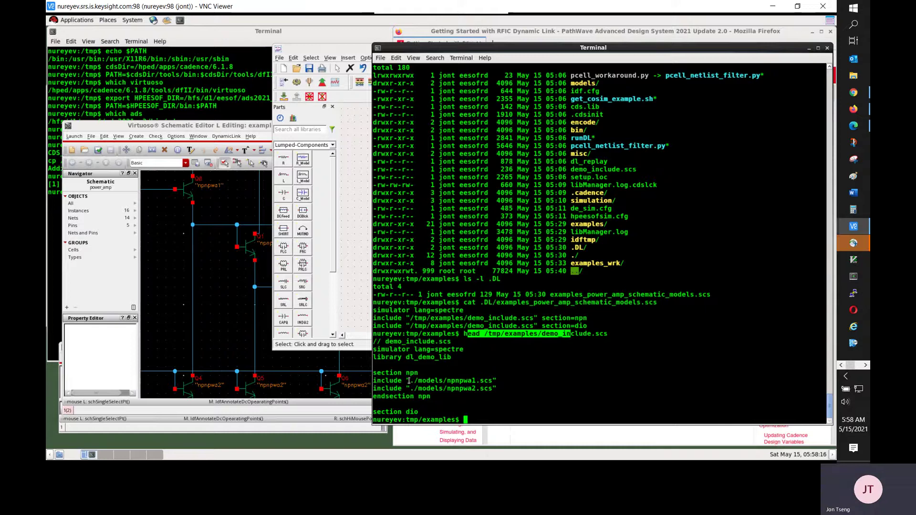
{"action": "left_click_drag", "start_coordinate": [409, 381], "coordinate": [447, 380]}
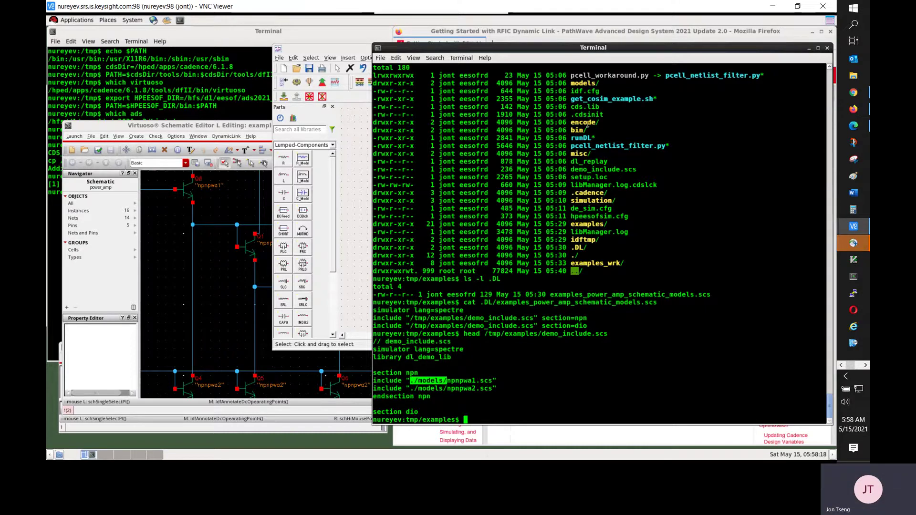
{"action": "left_click_drag", "start_coordinate": [576, 84], "coordinate": [600, 83]}
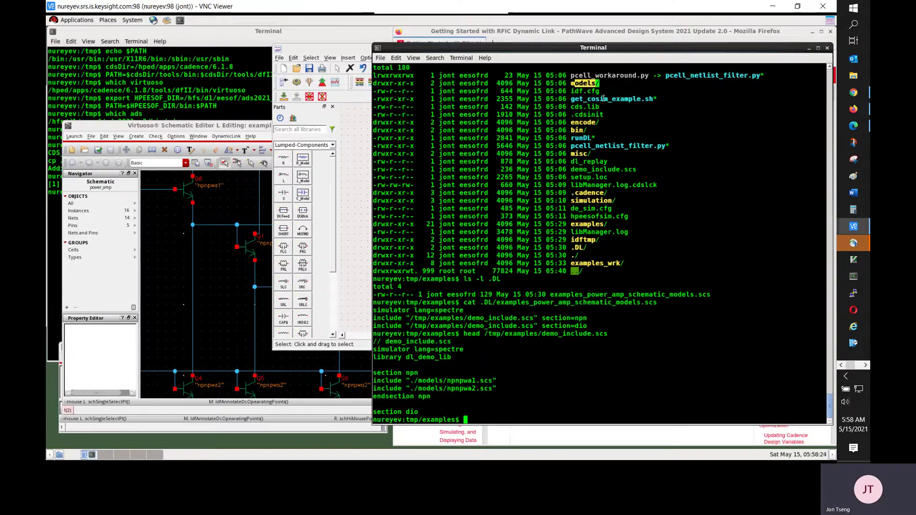
{"action": "left_click_drag", "start_coordinate": [576, 169], "coordinate": [619, 170]}
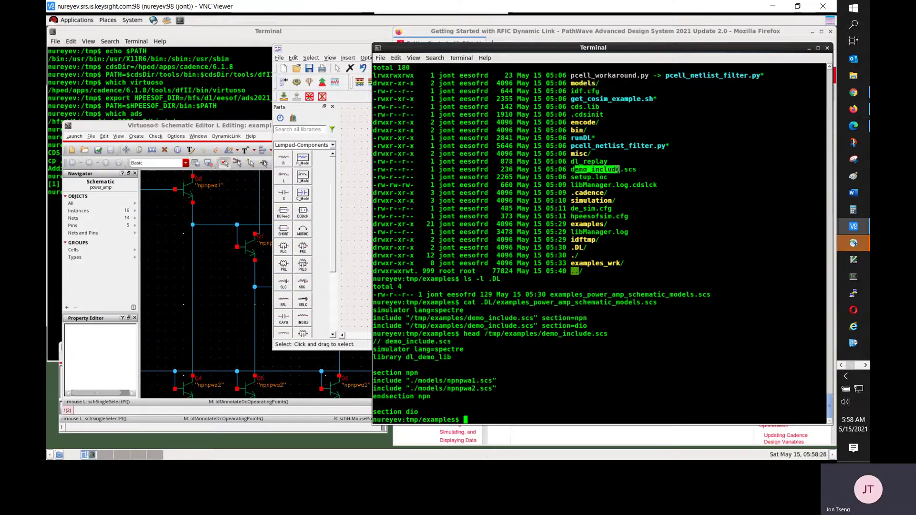
{"action": "left_click", "coordinate": [579, 246]}
Copy the models directory recursively into examples_wrk with cp -r.
{"action": "type", "text": "cp"}
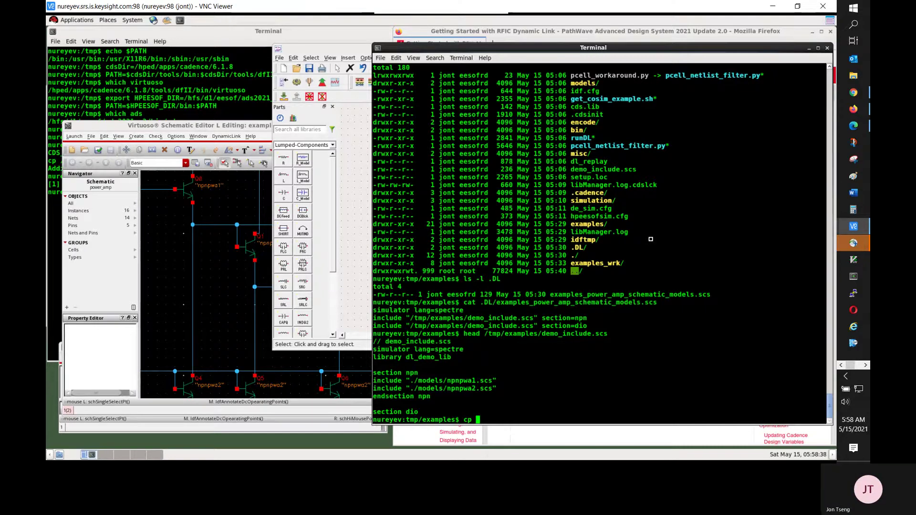
{"action": "type", "text": "-r models"}
{"action": "double_click", "coordinate": [610, 263]}
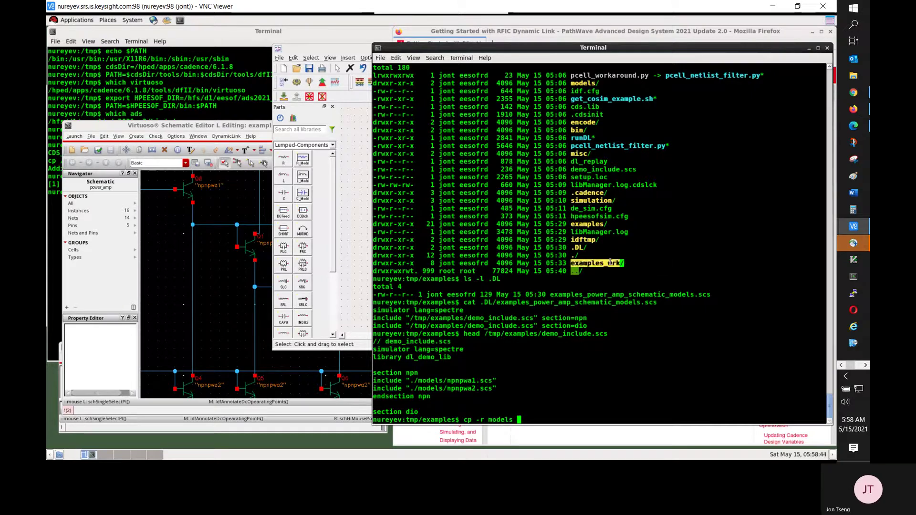
{"action": "middle_click", "coordinate": [611, 262]}
{"action": "key", "text": "Return"}
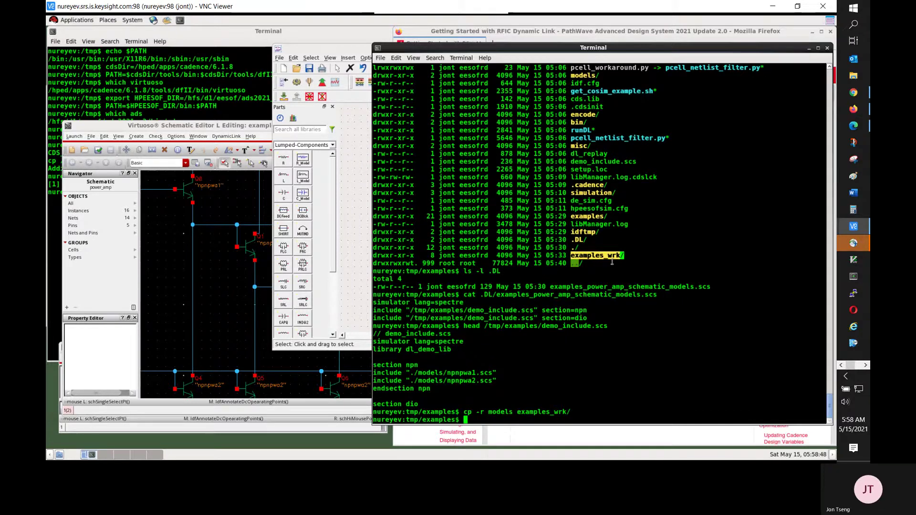
Copy .DL/examples_power_amp_schematic_models.scs into examples_wrk/.DL/.
{"action": "type", "text": "cp"}
{"action": "type", "text": ".DL/"}
{"action": "double_click", "coordinate": [664, 289]}
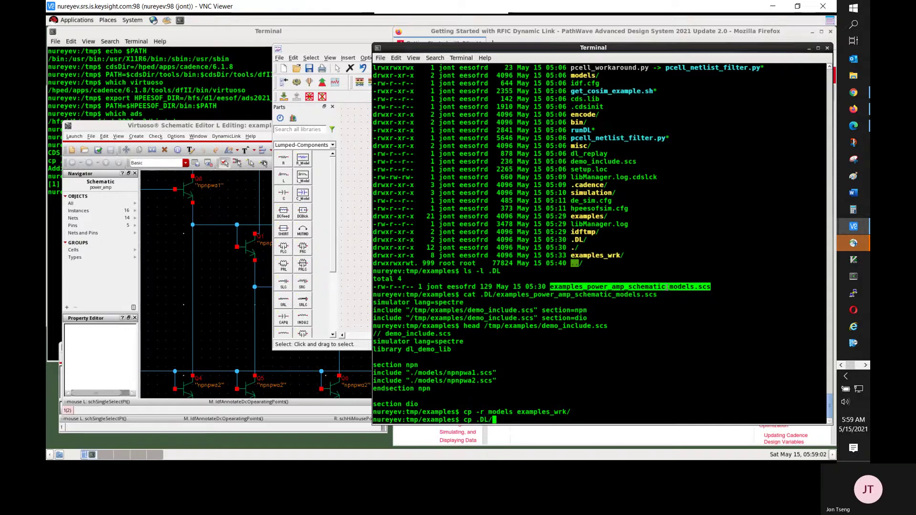
{"action": "middle_click", "coordinate": [667, 287]}
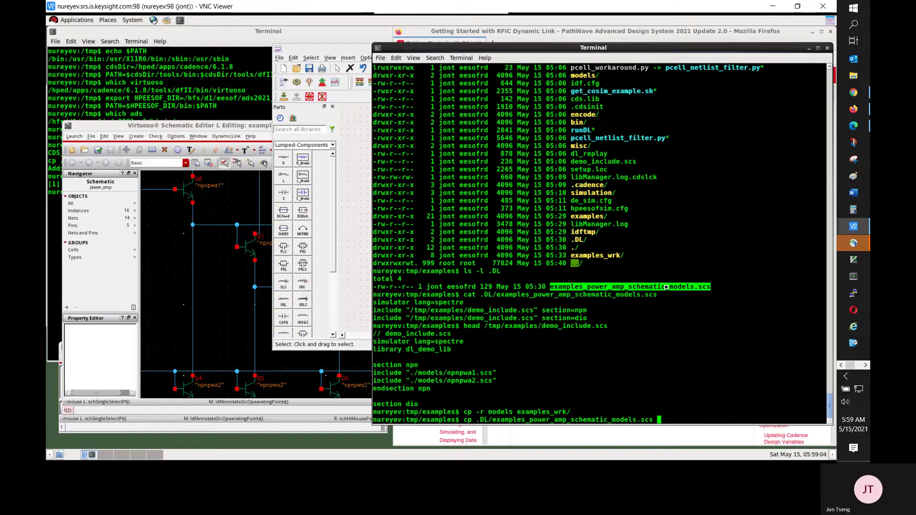
{"action": "type", "text": "examples_wrk/.DL/"}
{"action": "key", "text": "Return"}
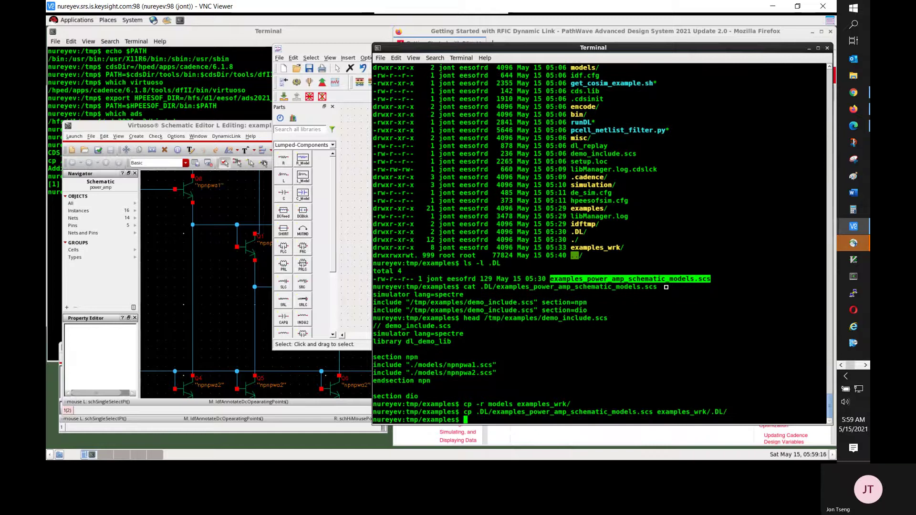
Copy demo_include.scs into examples_wrk/.
{"action": "type", "text": "cp"}
{"action": "double_click", "coordinate": [617, 154]}
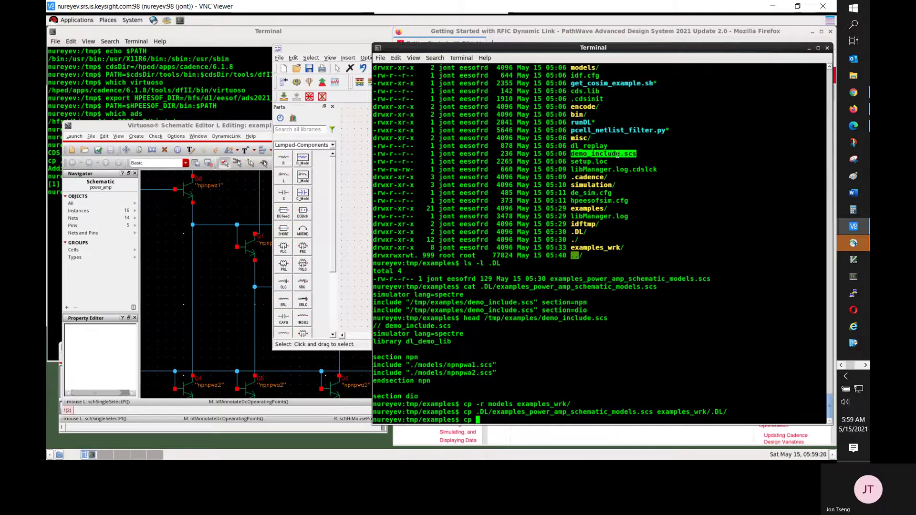
{"action": "middle_click", "coordinate": [617, 154]}
{"action": "double_click", "coordinate": [558, 405]}
{"action": "middle_click", "coordinate": [668, 334]}
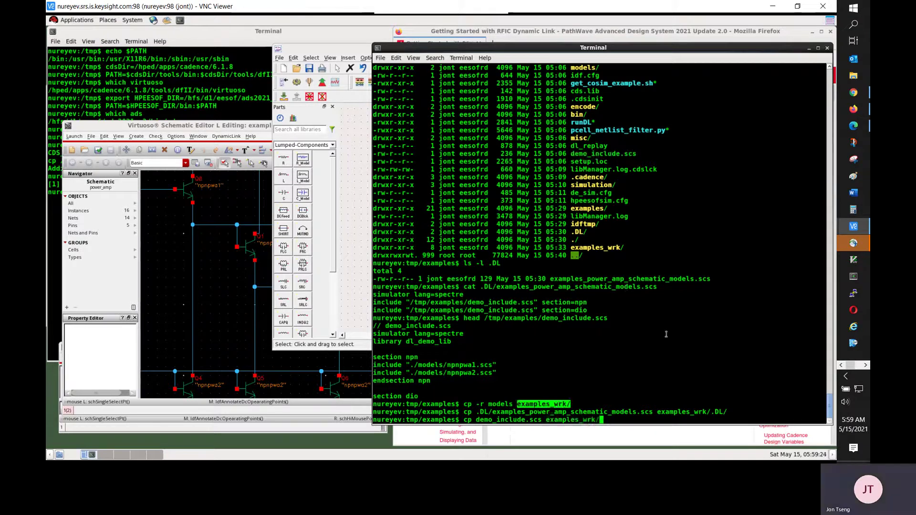
{"action": "key", "text": "Return"}
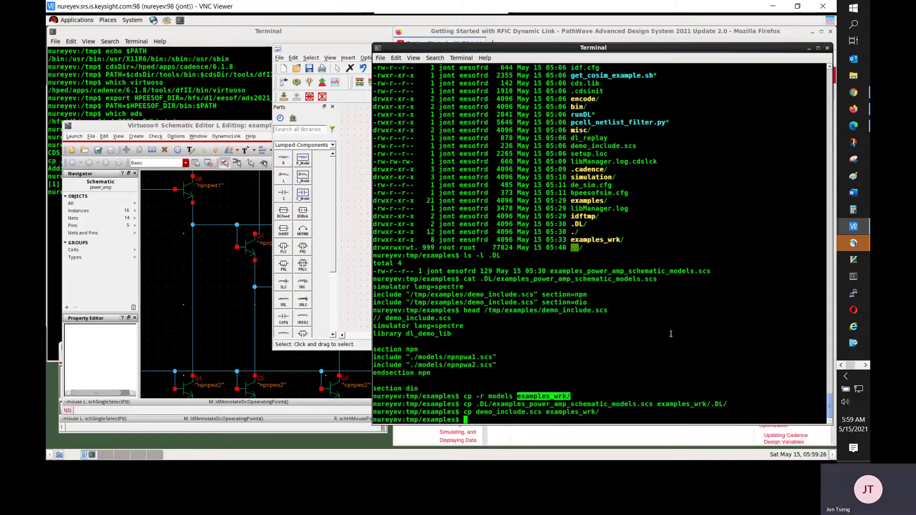
Open the NETLIST INCLUDE parameters, select IncludeFiles[1] and browse for an include file.
{"action": "left_click", "coordinate": [361, 102]}
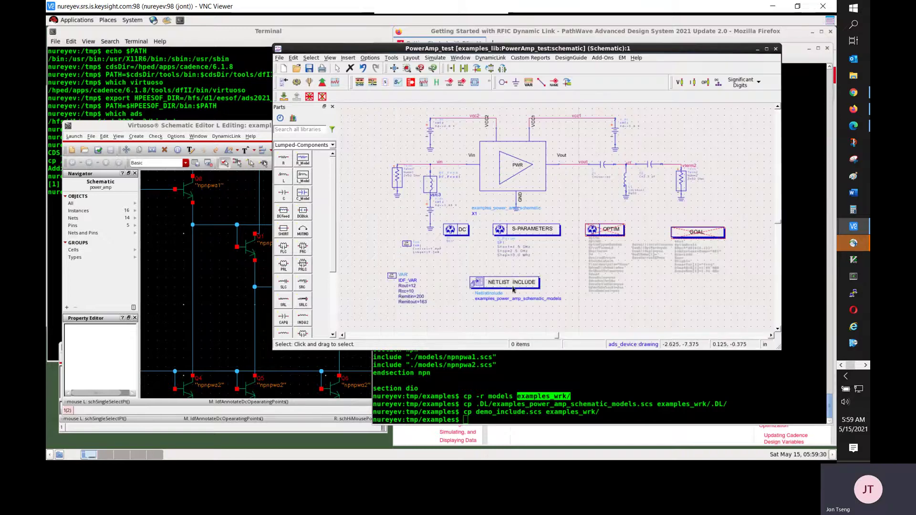
{"action": "double_click", "coordinate": [513, 289]}
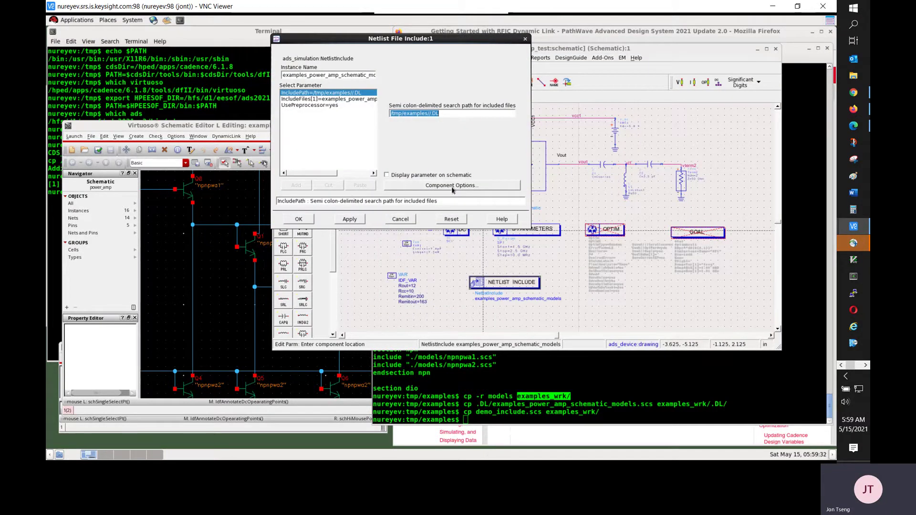
{"action": "left_click", "coordinate": [329, 99]}
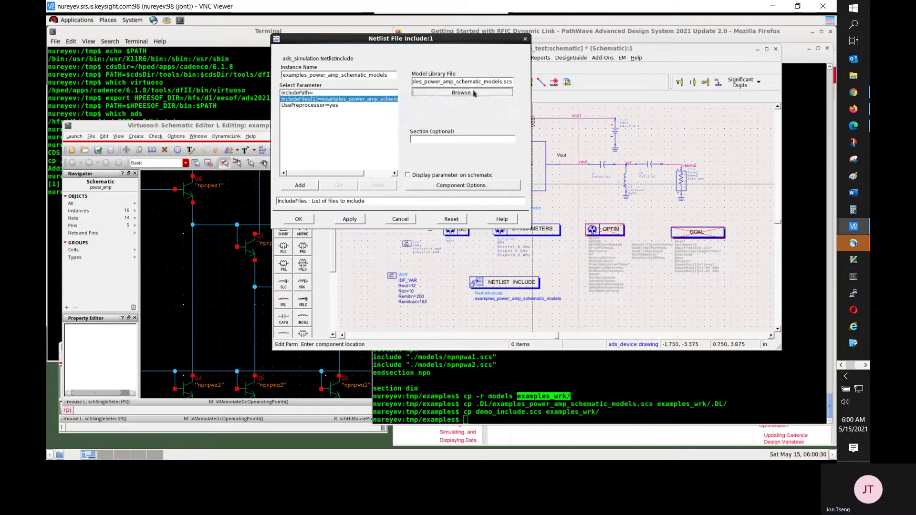
{"action": "left_click", "coordinate": [461, 93]}
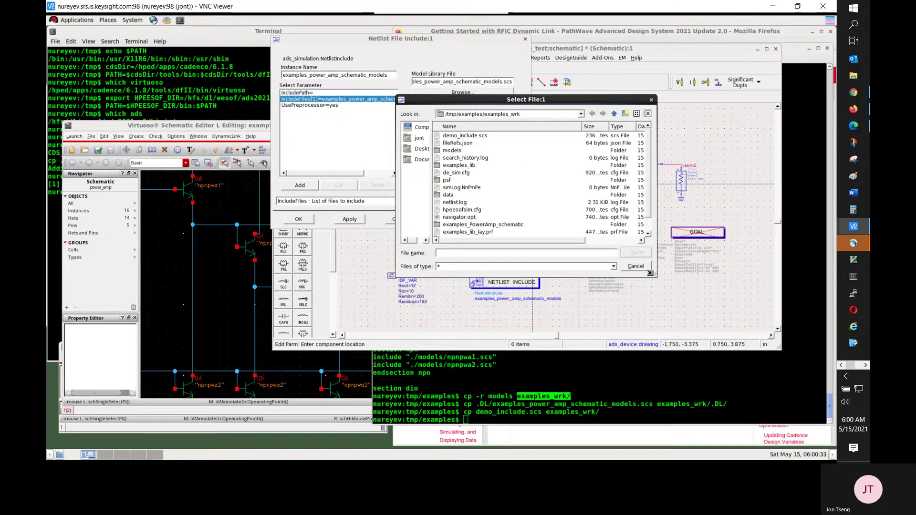
{"action": "left_click_drag", "start_coordinate": [653, 274], "coordinate": [660, 358]}
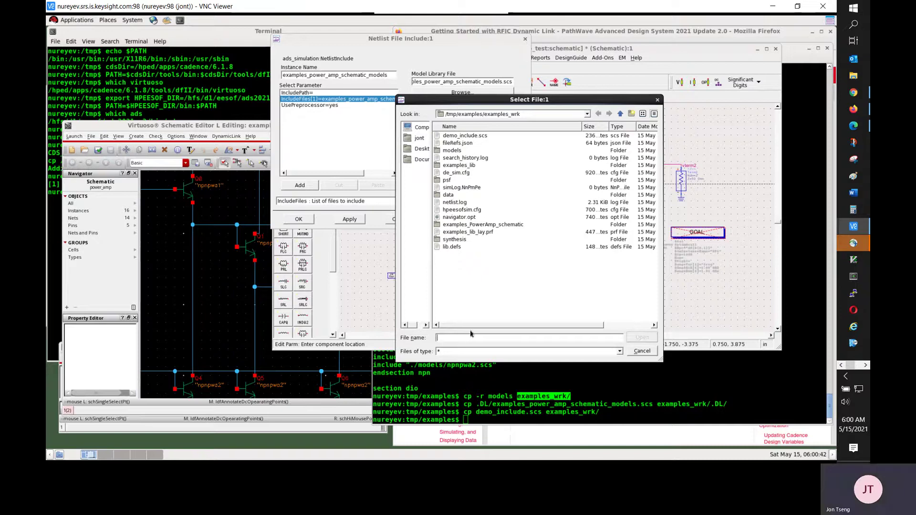
Choose examples_power_amp_schematic_models.scs from examples_wrk/.DL, accept the path notice, then Apply and OK.
{"action": "type", "text": "DL"}
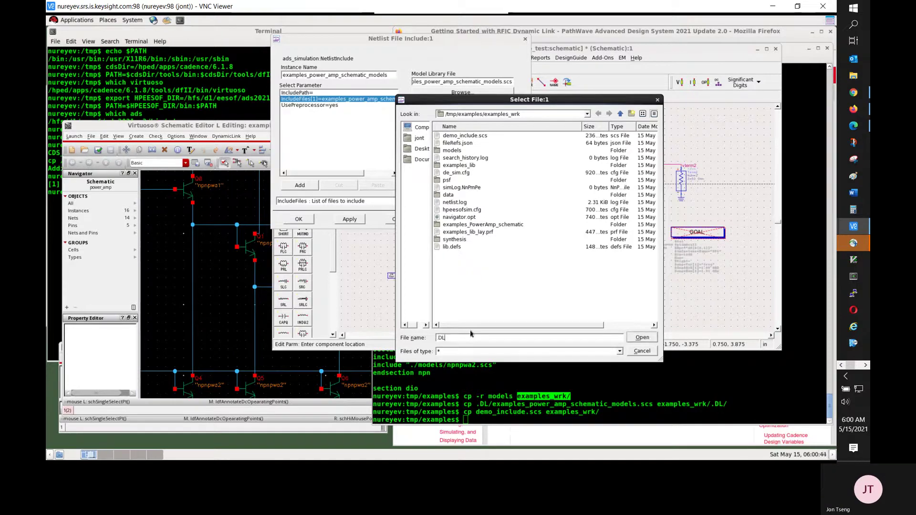
{"action": "left_click", "coordinate": [650, 338]}
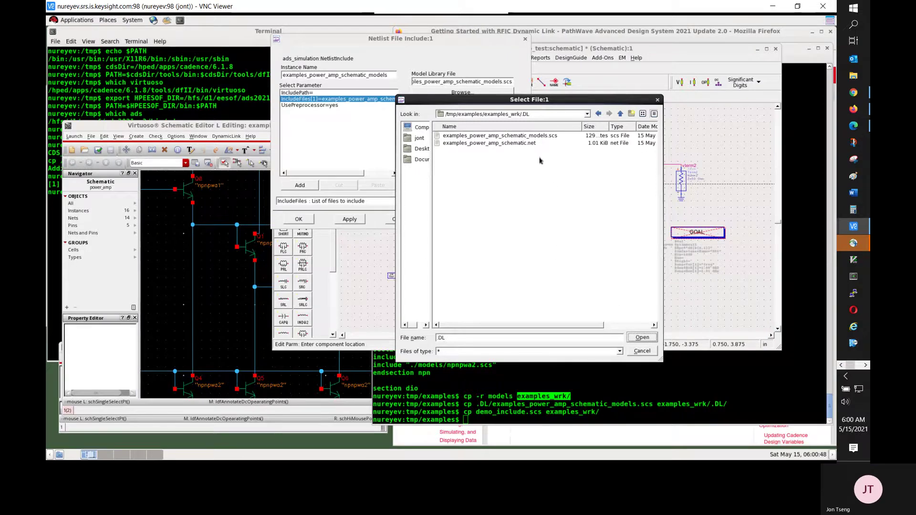
{"action": "left_click", "coordinate": [533, 137]}
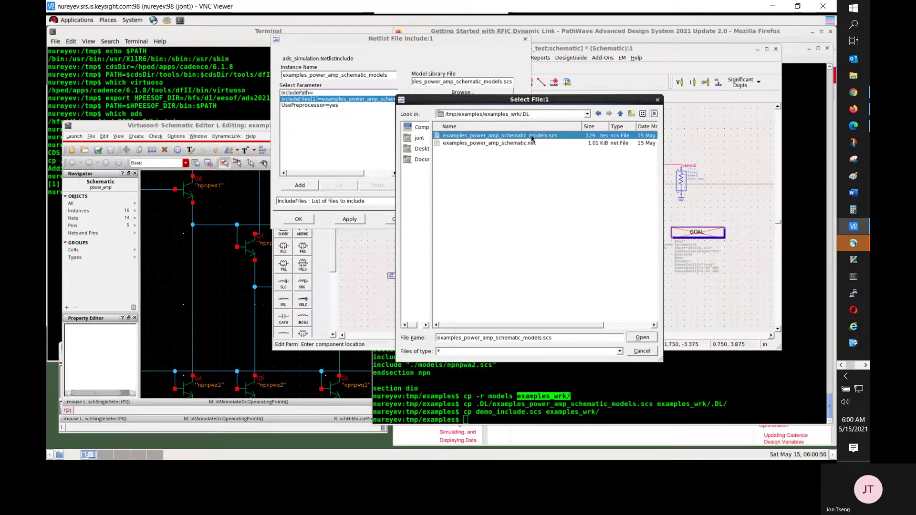
{"action": "left_click", "coordinate": [643, 338]}
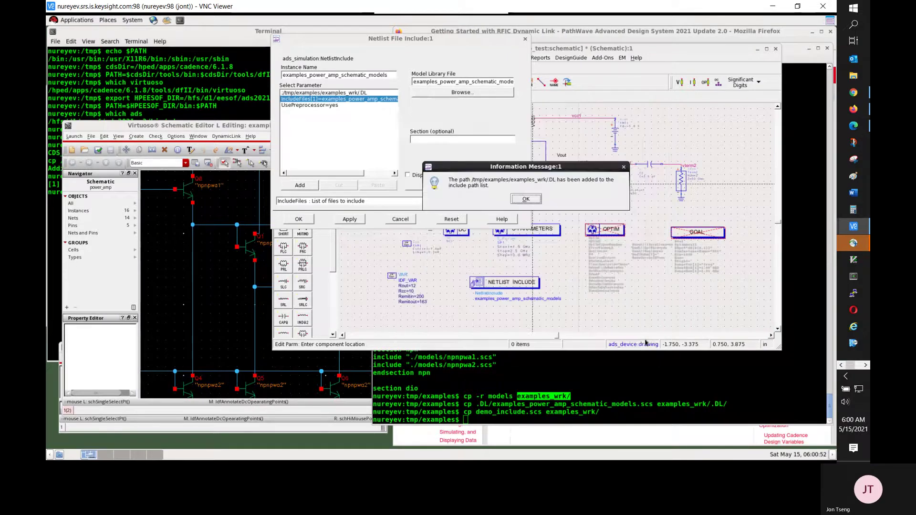
{"action": "left_click", "coordinate": [526, 199]}
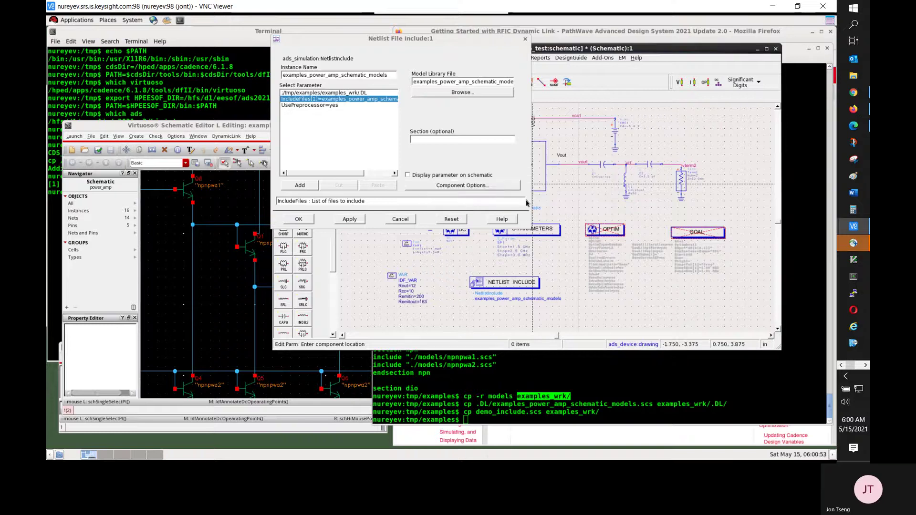
{"action": "left_click", "coordinate": [355, 221]}
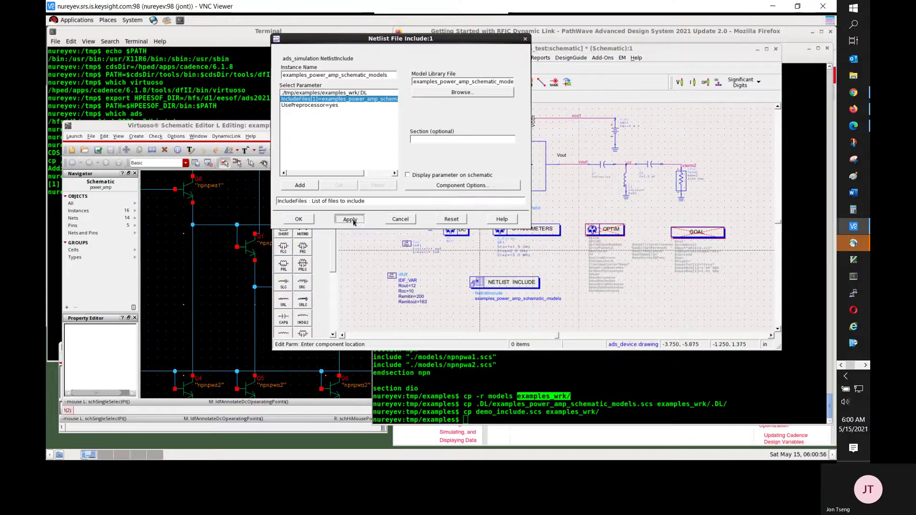
{"action": "left_click", "coordinate": [300, 220]}
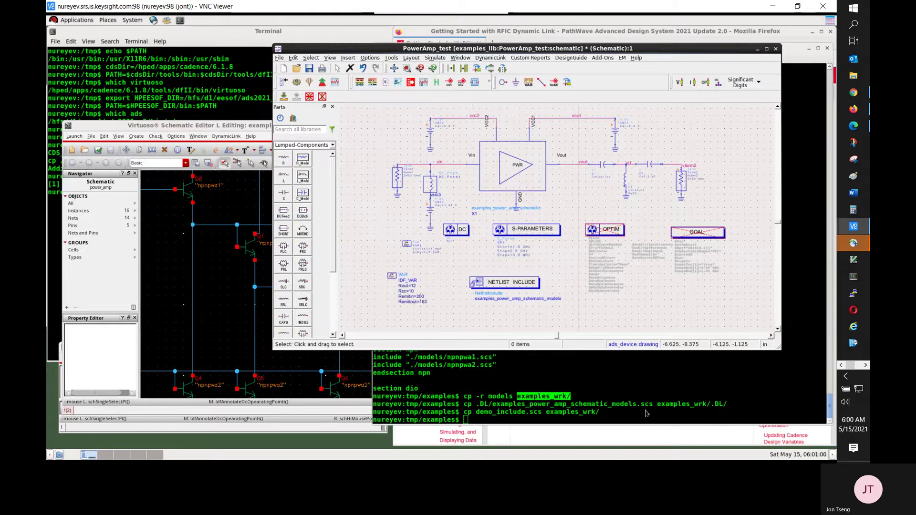
{"action": "left_click", "coordinate": [660, 389]}
Change into examples_wrk/.DL and list its files with ls -latr.
{"action": "double_click", "coordinate": [658, 388]}
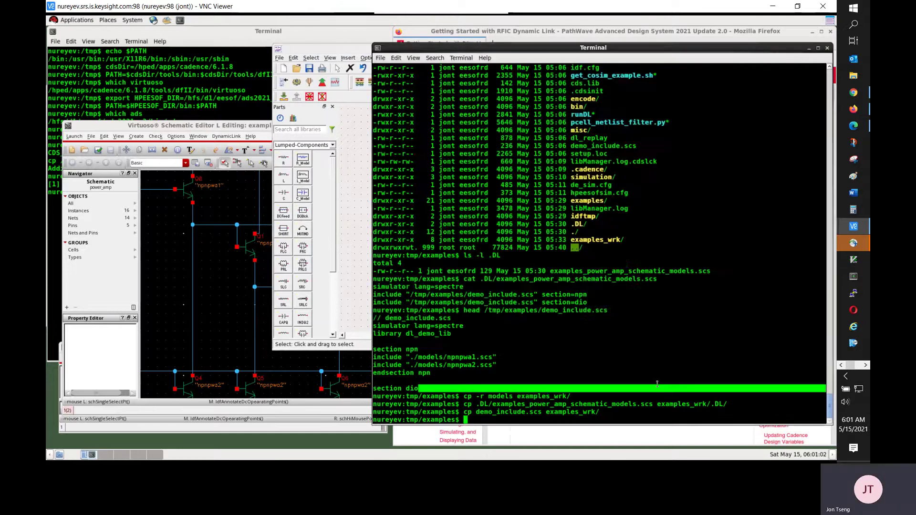
{"action": "type", "text": "cd exa"}
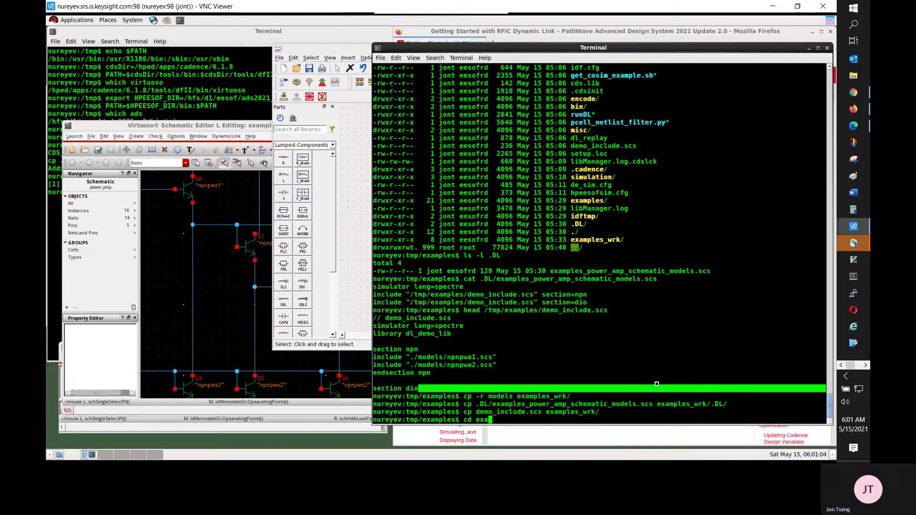
{"action": "type", "text": "mples/.DL"}
{"action": "key", "text": "Return"}
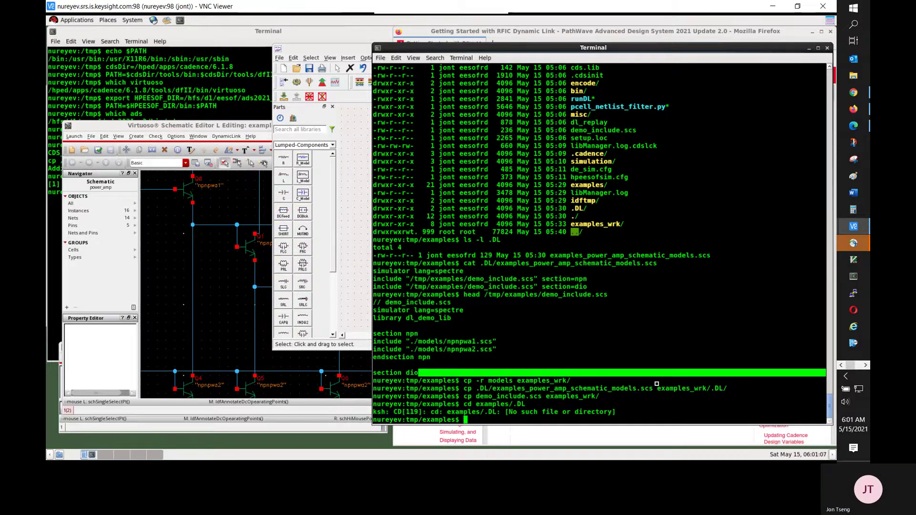
{"action": "type", "text": "cd examples_wrk/.DL"}
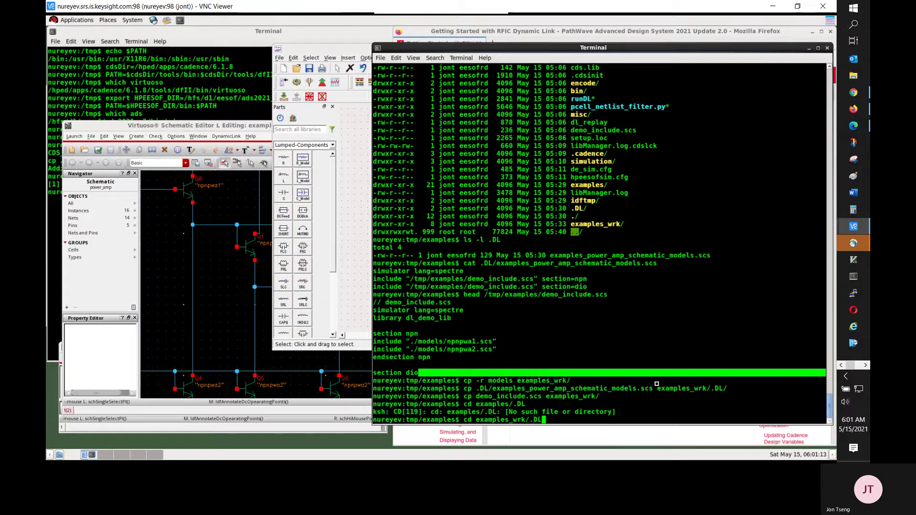
{"action": "key", "text": "Return"}
{"action": "type", "text": "ls -latr"}
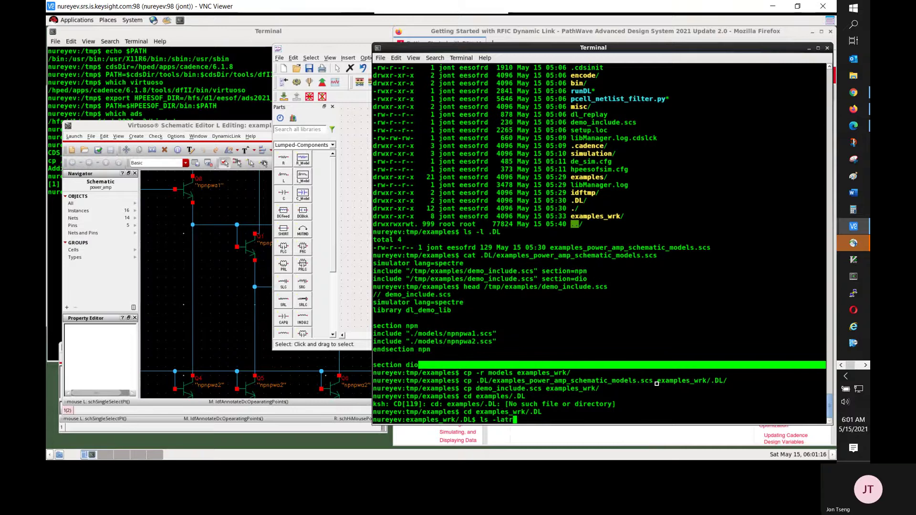
{"action": "key", "text": "Return"}
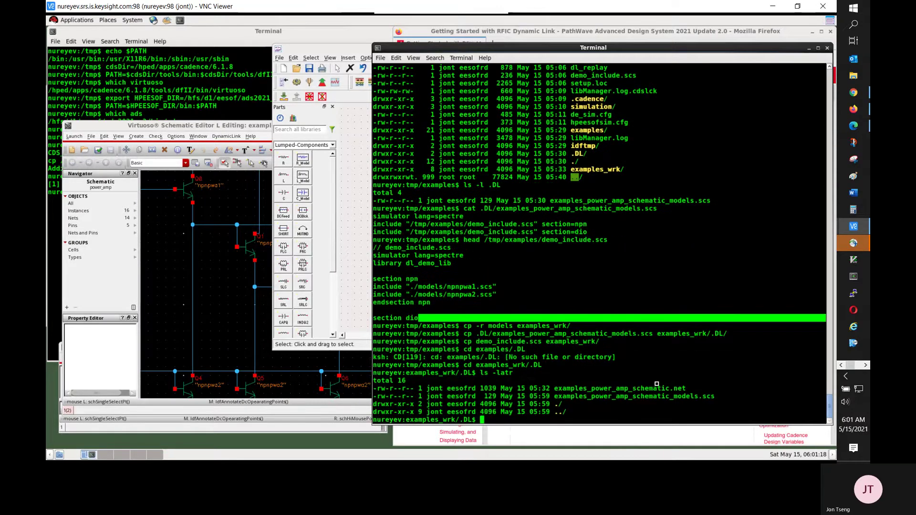
Open examples_power_amp_schematic_models.scs in vi.
{"action": "type", "text": "vi"}
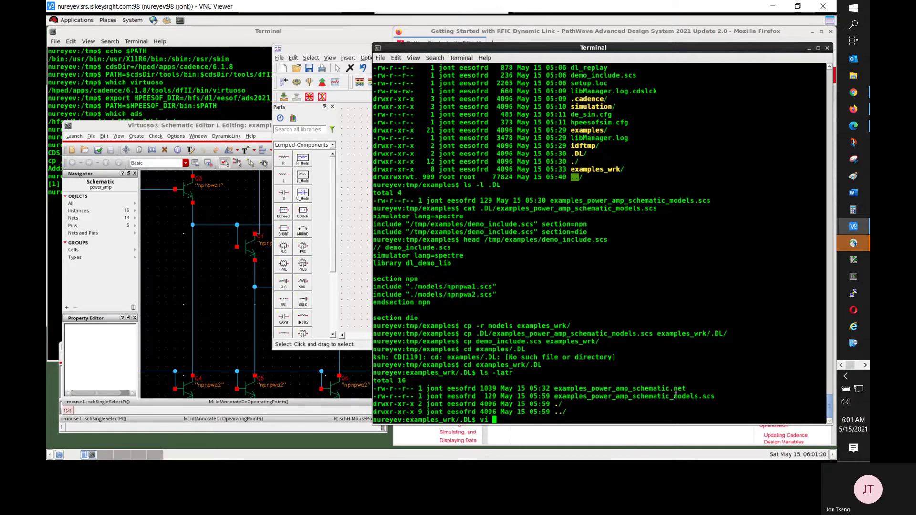
{"action": "double_click", "coordinate": [675, 396]}
{"action": "middle_click", "coordinate": [676, 396]}
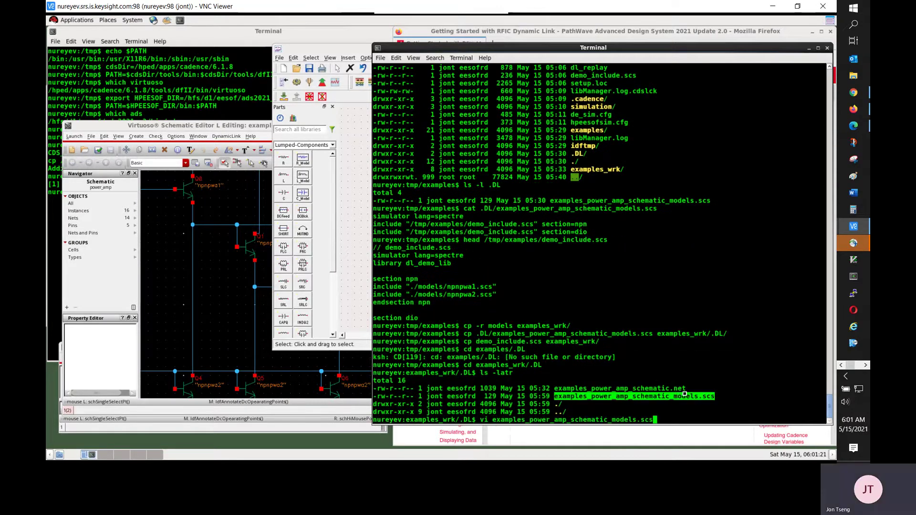
{"action": "key", "text": "Return"}
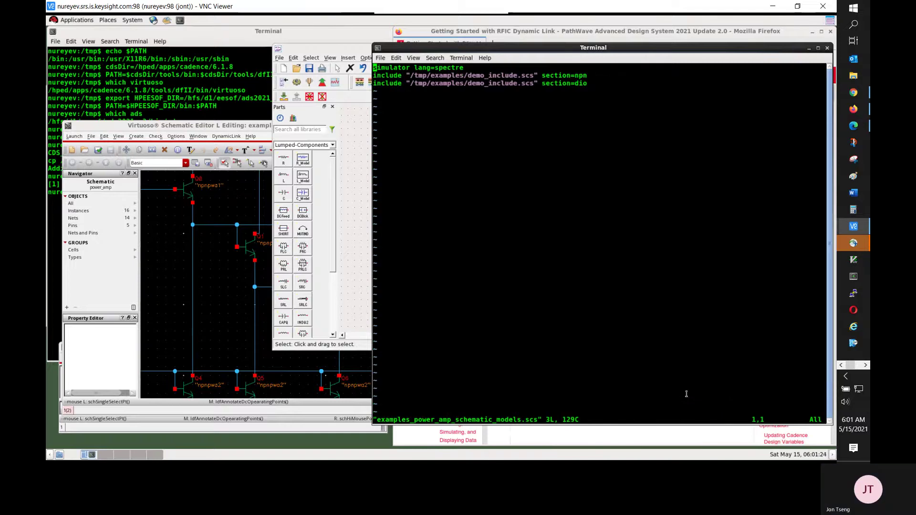
Look over the models file, quit vi unchanged, and list the parent folder with ls ..
{"action": "key", "text": "Down"}
{"action": "key", "text": "Right"}
{"action": "key", "text": "Right"}
{"action": "key", "text": "Right"}
{"action": "key", "text": "Right"}
{"action": "key", "text": "Right"}
{"action": "key", "text": "Right"}
{"action": "key", "text": "Right"}
{"action": "key", "text": "Right"}
{"action": "key", "text": "Right"}
{"action": "type", "text": ":"}
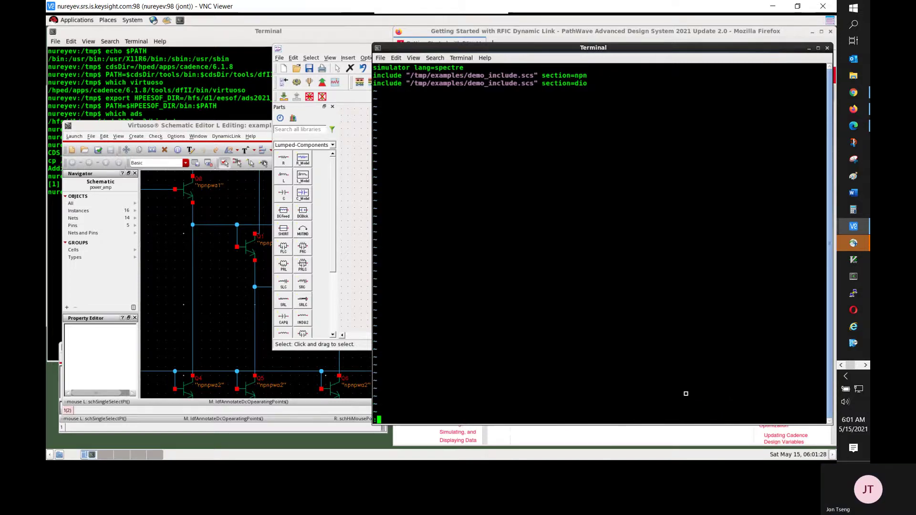
{"action": "type", "text": "ls"}
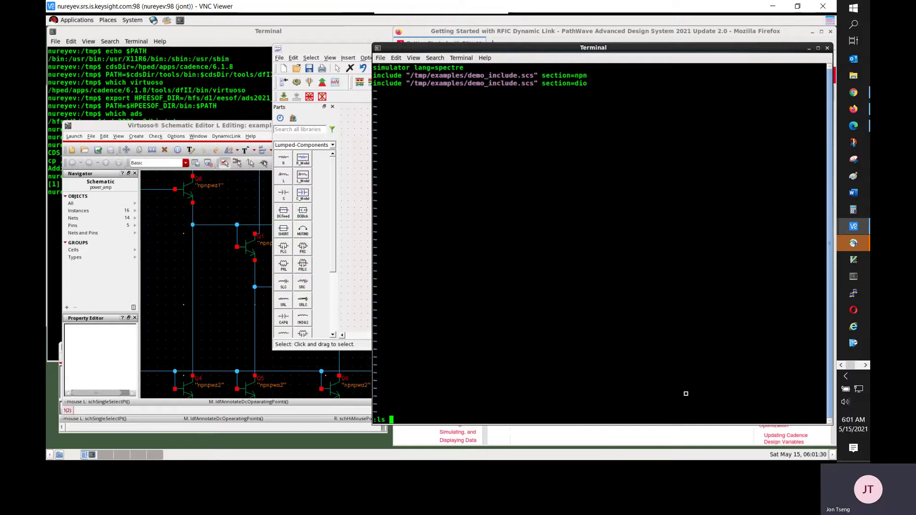
{"action": "key", "text": "BackSpace"}
{"action": "key", "text": "BackSpace"}
{"action": "key", "text": "BackSpace"}
{"action": "type", "text": "!"}
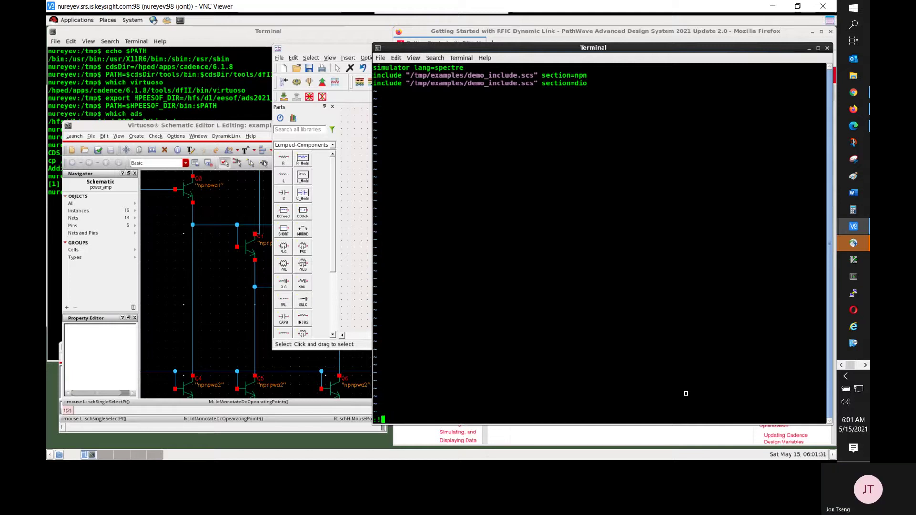
{"action": "type", "text": "ls ../"}
{"action": "key", "text": "BackSpace"}
{"action": "key", "text": "BackSpace"}
{"action": "key", "text": "BackSpace"}
{"action": "key", "text": "BackSpace"}
{"action": "key", "text": "BackSpace"}
{"action": "key", "text": "BackSpace"}
{"action": "key", "text": "BackSpace"}
{"action": "key", "text": "BackSpace"}
{"action": "key", "text": "BackSpace"}
{"action": "key", "text": "Left"}
{"action": "key", "text": "Left"}
{"action": "key", "text": "Left"}
{"action": "key", "text": "Left"}
{"action": "key", "text": "Left"}
{"action": "key", "text": "Down"}
{"action": "key", "text": "Down"}
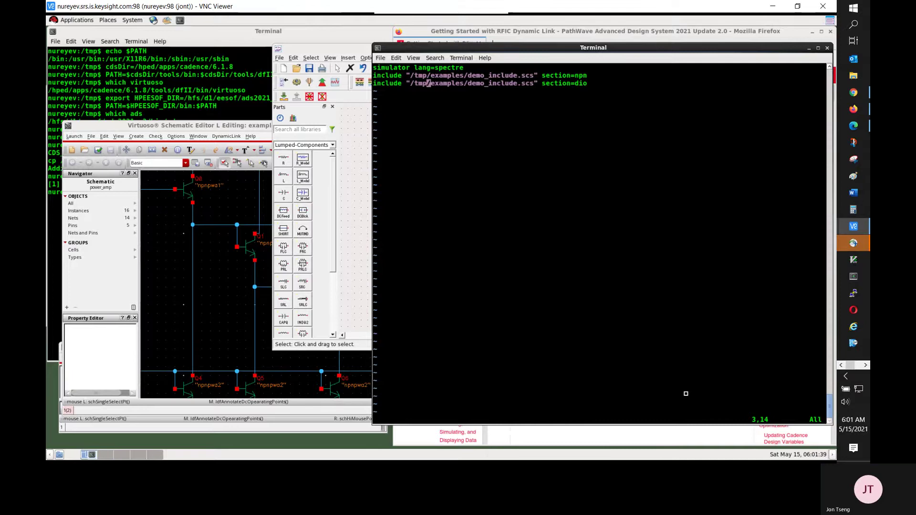
{"action": "type", "text": ":q"}
{"action": "key", "text": "Return"}
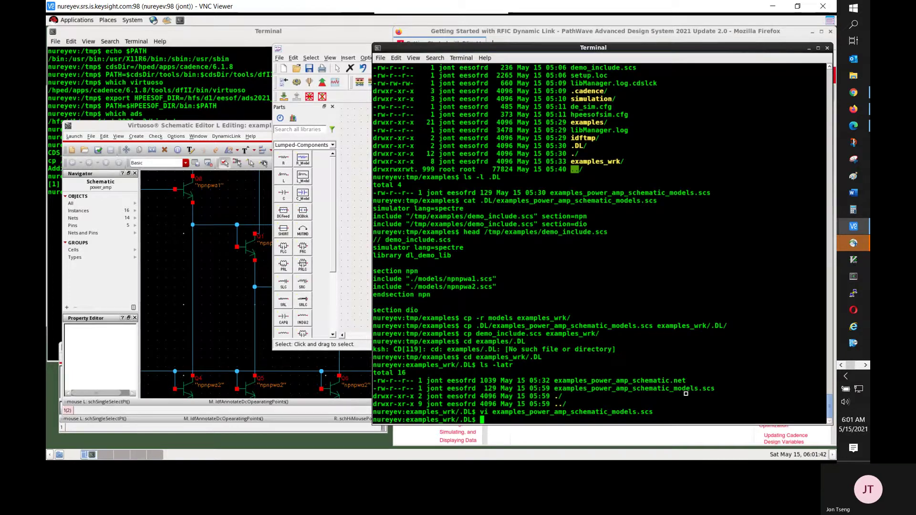
{"action": "type", "text": "ls .."}
{"action": "key", "text": "Return"}
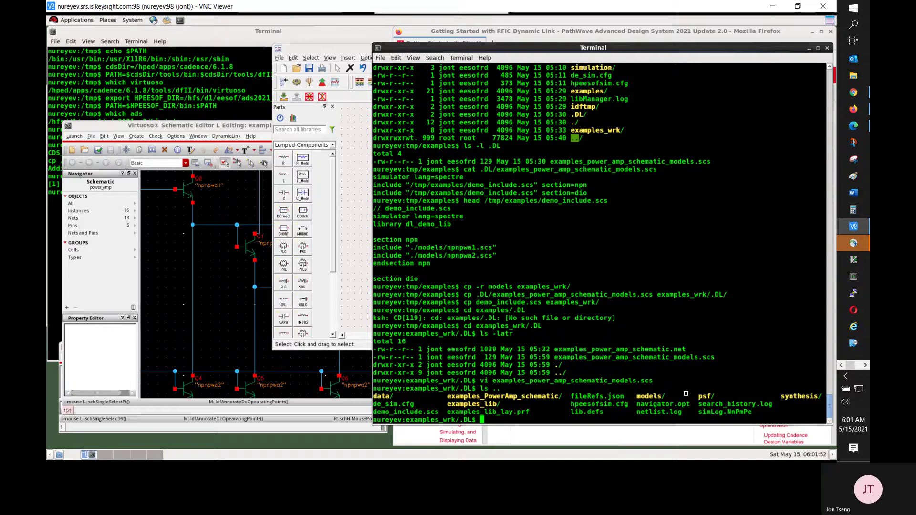
Move demo_include.scs into the .DL folder with mv ../demo_include.scs.
{"action": "type", "text": "mv ../"}
{"action": "double_click", "coordinate": [423, 411]}
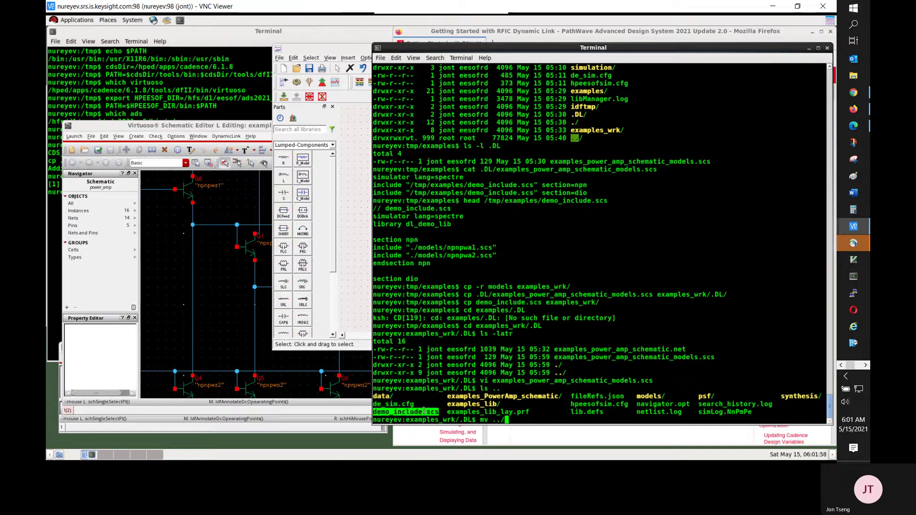
{"action": "middle_click", "coordinate": [532, 364]}
{"action": "type", "text": ".scs ."}
{"action": "key", "text": "Return"}
Reopen the models file in vi and delete /tmp/examples/ from both include lines.
{"action": "key", "text": "Escape"}
{"action": "type", "text": "/vi"}
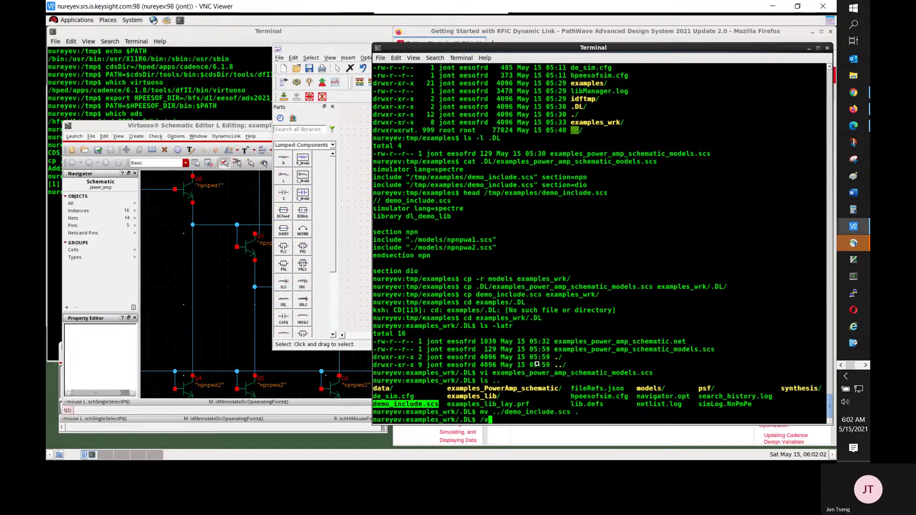
{"action": "key", "text": "Return"}
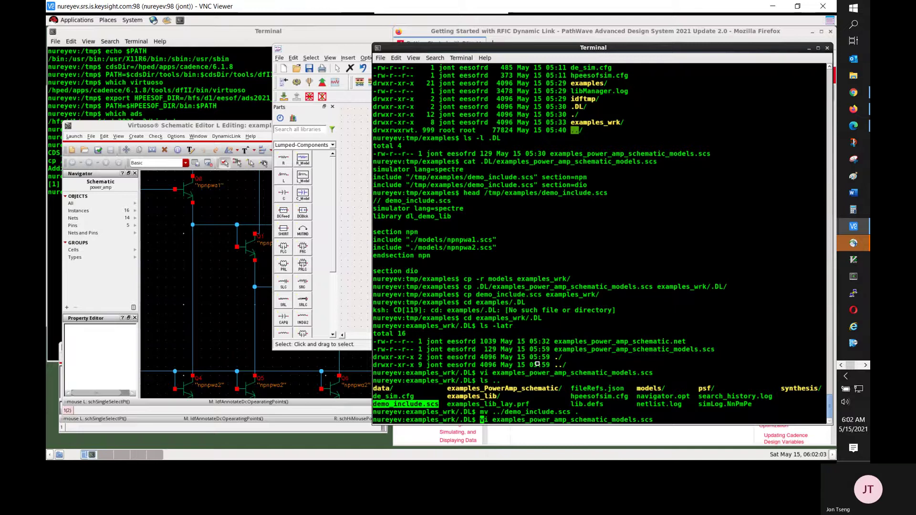
{"action": "key", "text": "Return"}
{"action": "key", "text": "k"}
{"action": "key", "text": "l"}
{"action": "key", "text": "l"}
{"action": "key", "text": "l"}
{"action": "key", "text": "l"}
{"action": "key", "text": "l"}
{"action": "key", "text": "l"}
{"action": "key", "text": "l"}
{"action": "key", "text": "l"}
{"action": "key", "text": "l"}
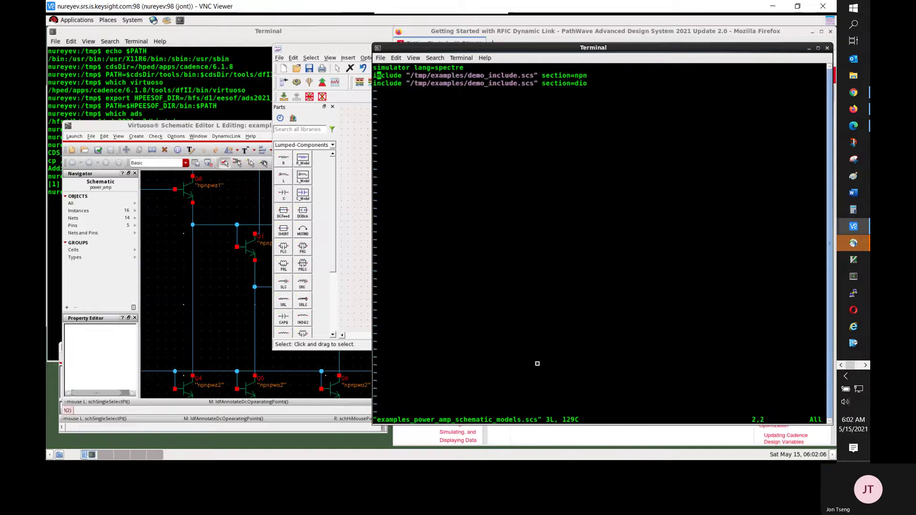
{"action": "key", "text": "x"}
{"action": "key", "text": "x"}
{"action": "key", "text": "x"}
{"action": "key", "text": "x"}
{"action": "key", "text": "x"}
{"action": "key", "text": "x"}
{"action": "key", "text": "x"}
{"action": "key", "text": "x"}
{"action": "key", "text": "x"}
{"action": "key", "text": "x"}
{"action": "key", "text": "x"}
{"action": "key", "text": "x"}
{"action": "key", "text": "x"}
{"action": "key", "text": "x"}
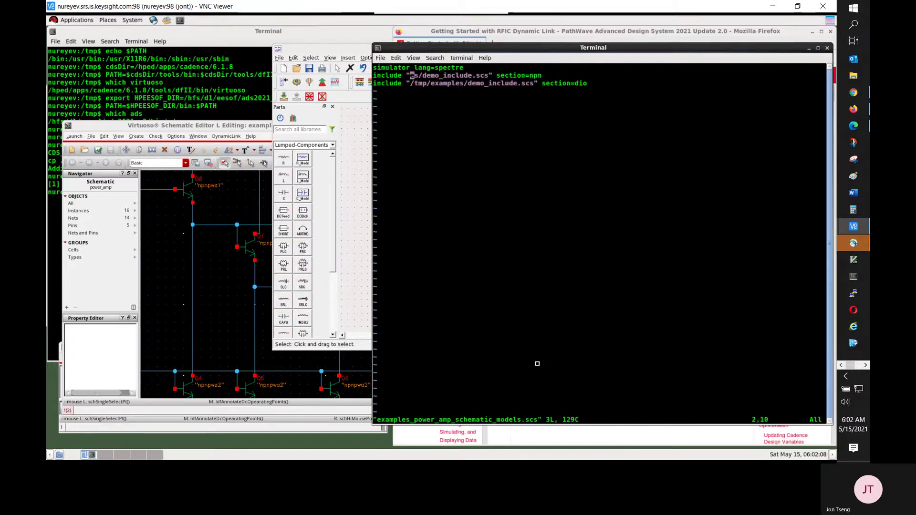
{"action": "key", "text": "j"}
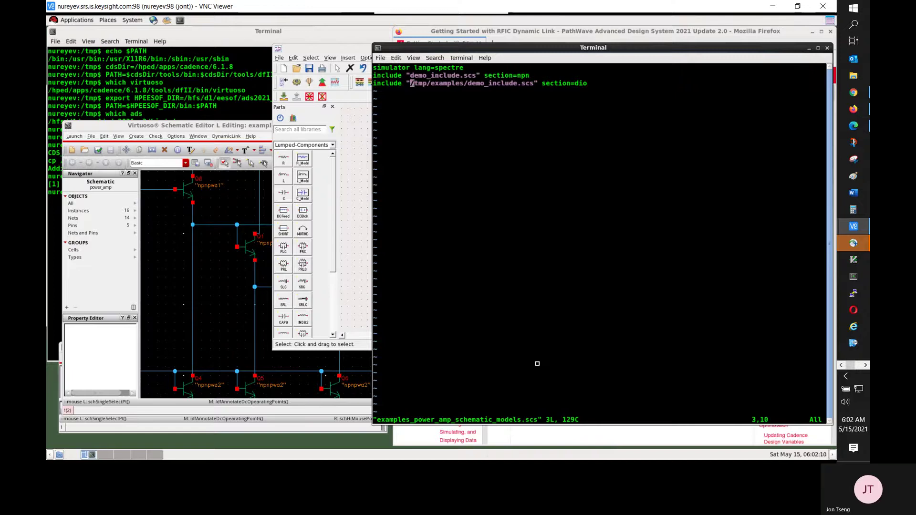
{"action": "key", "text": "x"}
{"action": "key", "text": "x"}
{"action": "key", "text": "x"}
{"action": "key", "text": "x"}
{"action": "key", "text": "x"}
{"action": "key", "text": "x"}
{"action": "key", "text": "x"}
{"action": "key", "text": "x"}
{"action": "key", "text": "x"}
{"action": "key", "text": "x"}
{"action": "key", "text": "x"}
{"action": "key", "text": "x"}
{"action": "key", "text": "x"}
{"action": "key", "text": "x"}
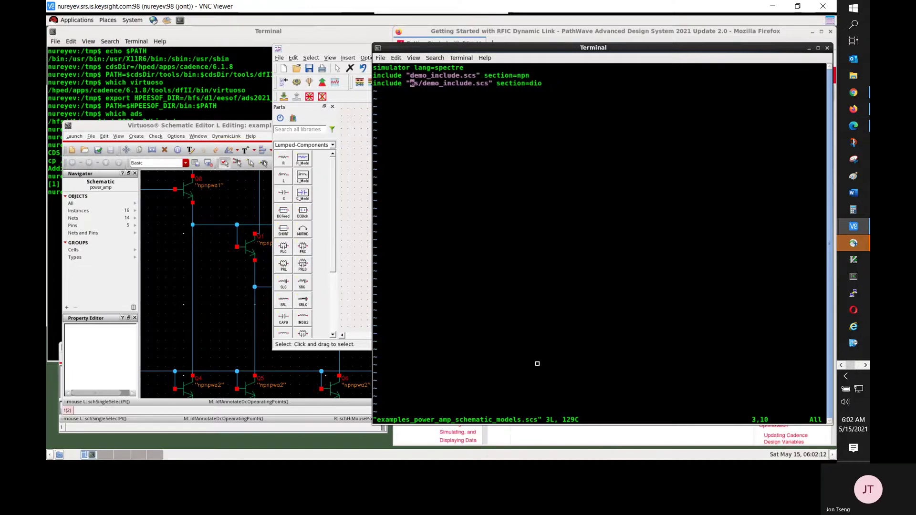
Save the edited models file with :w and quit vi with :q.
{"action": "type", "text": ":w"}
{"action": "key", "text": "Return"}
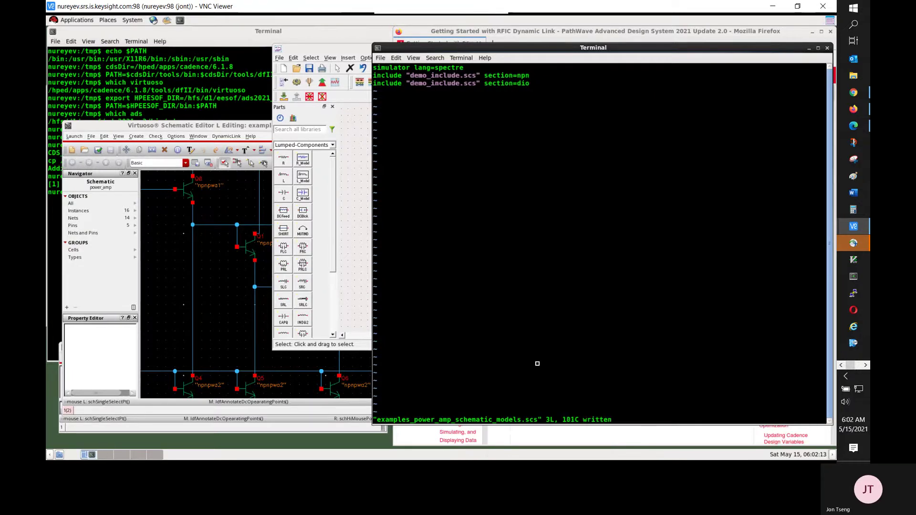
{"action": "type", "text": ":q"}
{"action": "key", "text": "Return"}
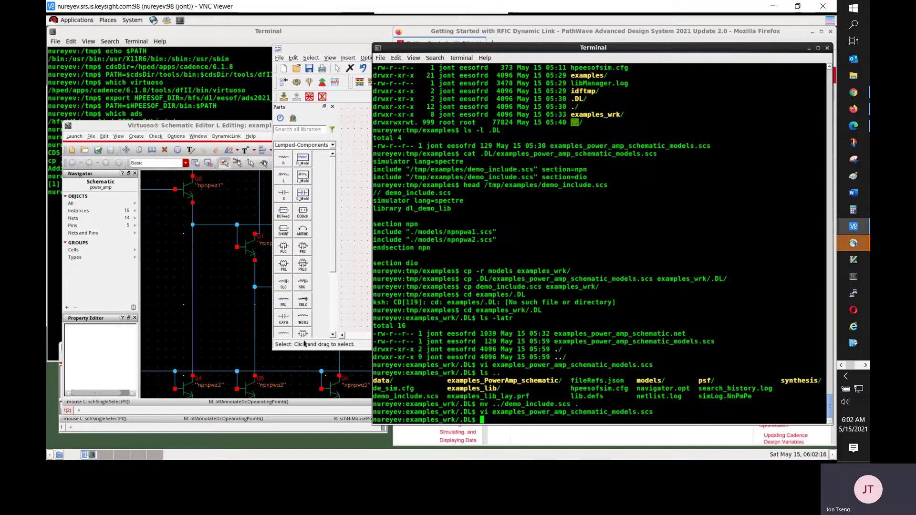
Save PowerAmp_test in ADS, then type exit in the CIW, OK the warning, and decline saving state.
{"action": "left_click", "coordinate": [346, 49]}
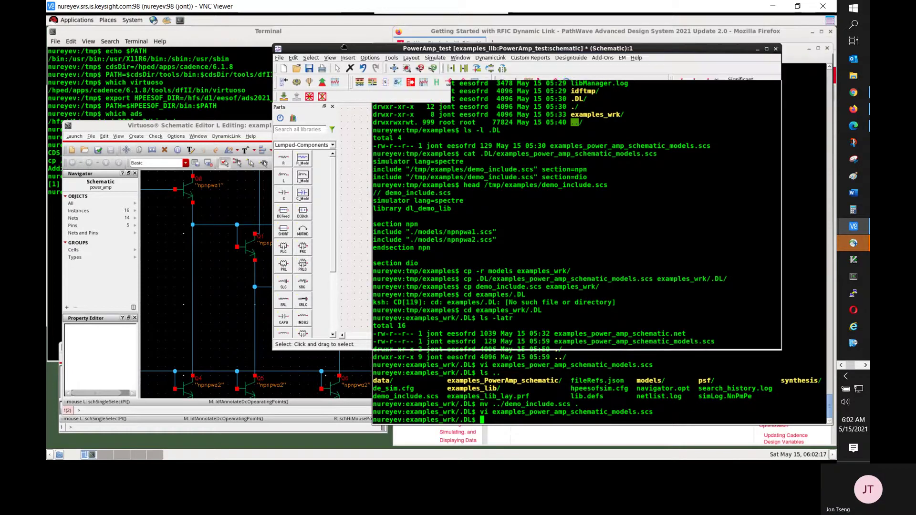
{"action": "left_click", "coordinate": [310, 68]}
{"action": "left_click", "coordinate": [154, 420]}
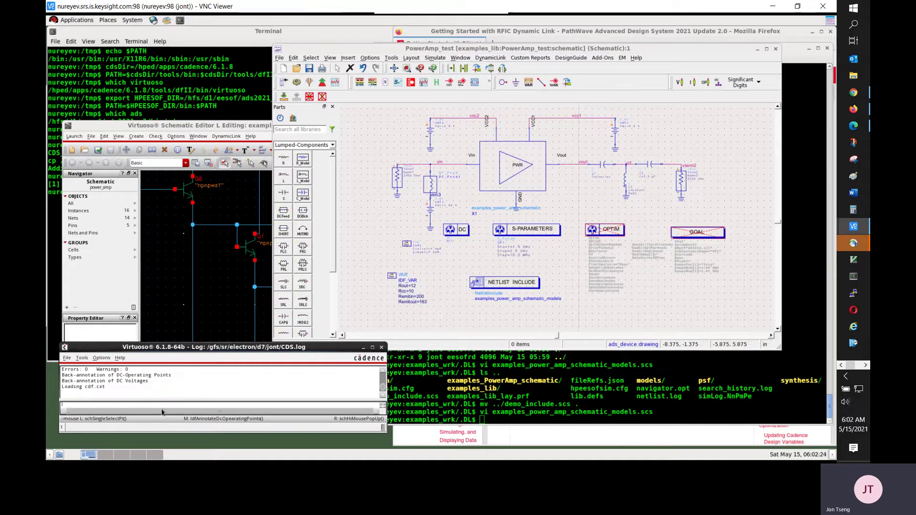
{"action": "type", "text": "exit"}
{"action": "key", "text": "Return"}
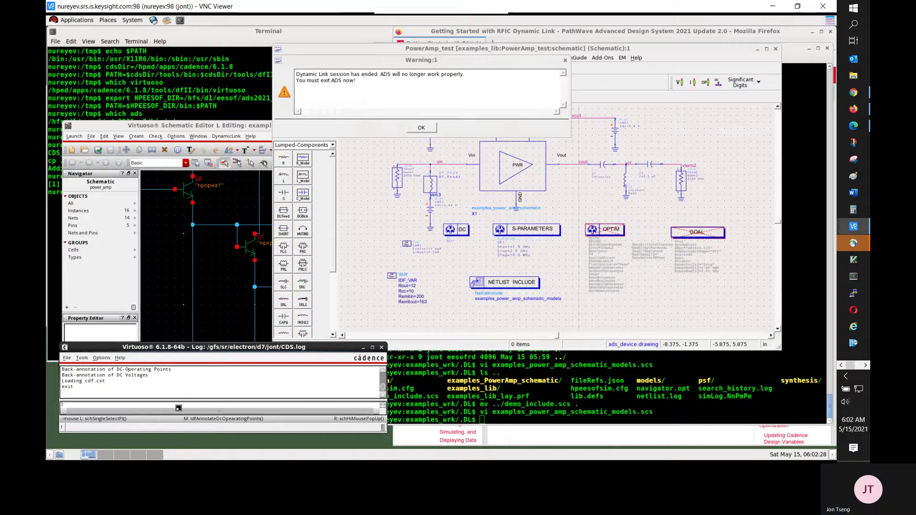
{"action": "left_click", "coordinate": [422, 128]}
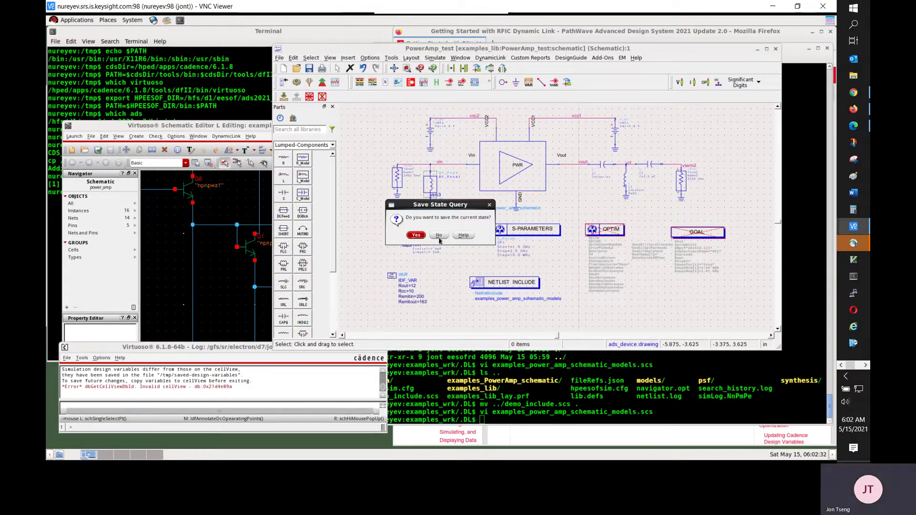
{"action": "left_click", "coordinate": [438, 237]}
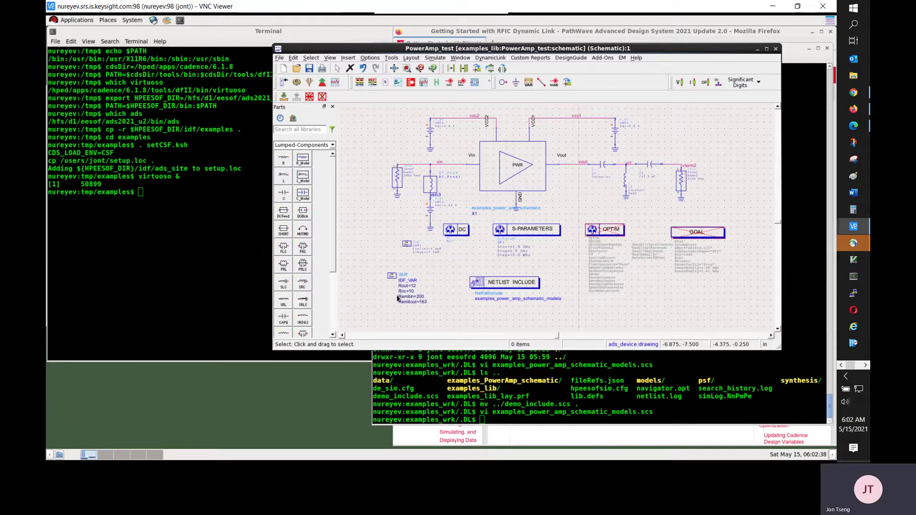
Switch among the open windows to bring the ADS main window forward.
{"action": "key", "text": "alt+Tab"}
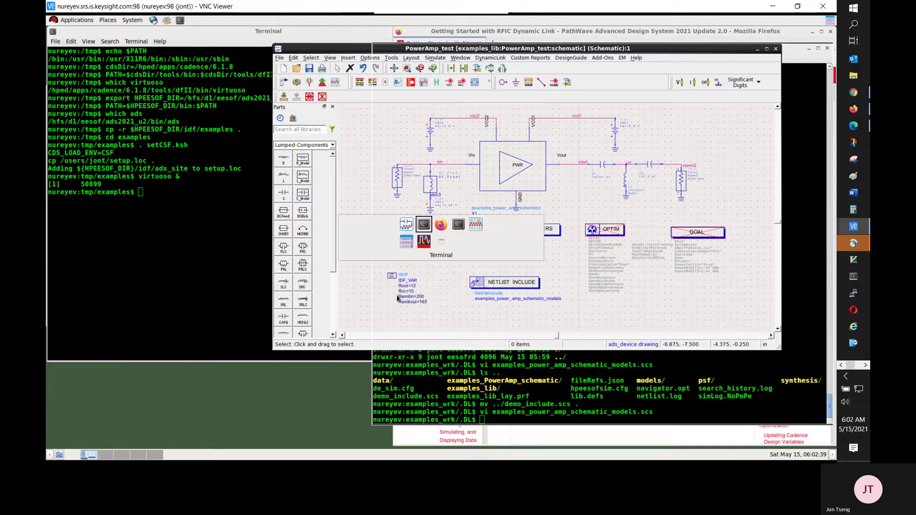
{"action": "key", "text": "alt+Tab"}
{"action": "key", "text": "alt+Tab"}
{"action": "key", "text": "alt+Tab"}
{"action": "key", "text": "alt+Tab"}
{"action": "key", "text": "alt+Tab"}
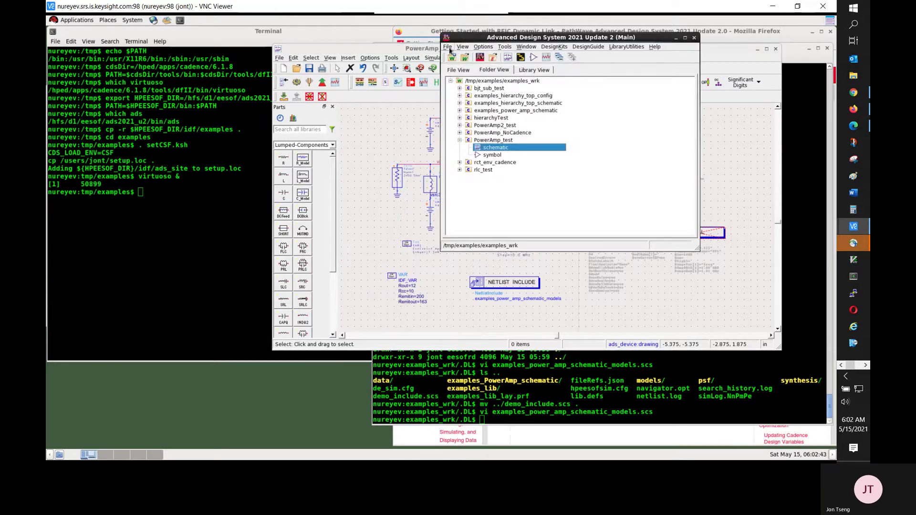
{"action": "left_click", "coordinate": [448, 46]}
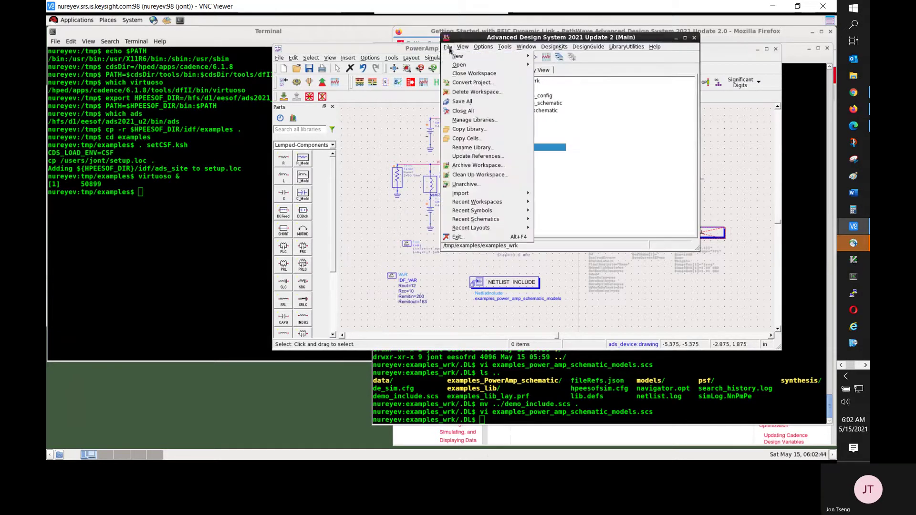
{"action": "left_click", "coordinate": [307, 70]}
{"action": "left_click", "coordinate": [308, 70]}
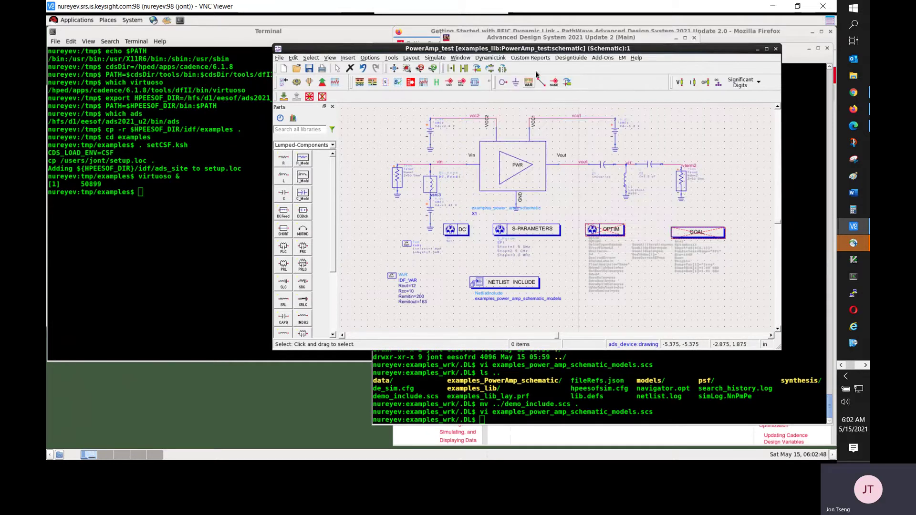
{"action": "left_click", "coordinate": [531, 34]}
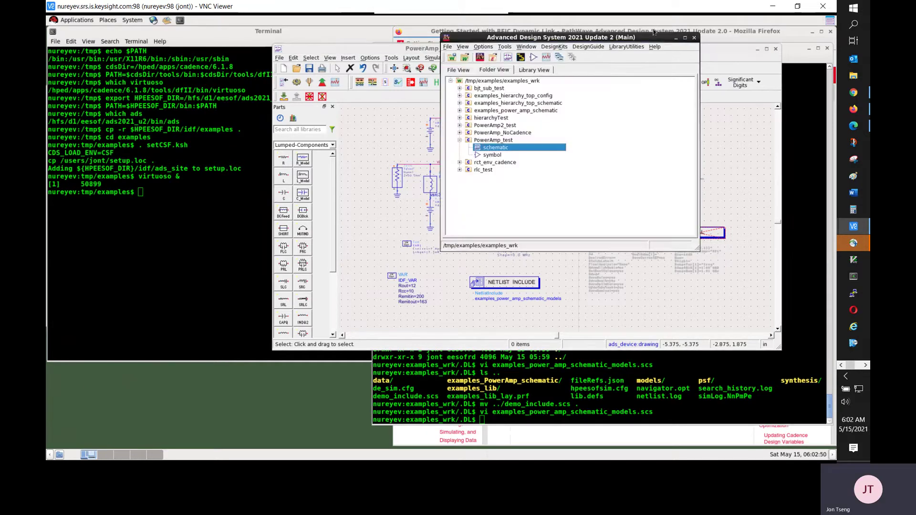
Close the ADS main window, saving PowerAmp_test.dds and confirming exit, then run ls -l.
{"action": "left_click", "coordinate": [696, 38]}
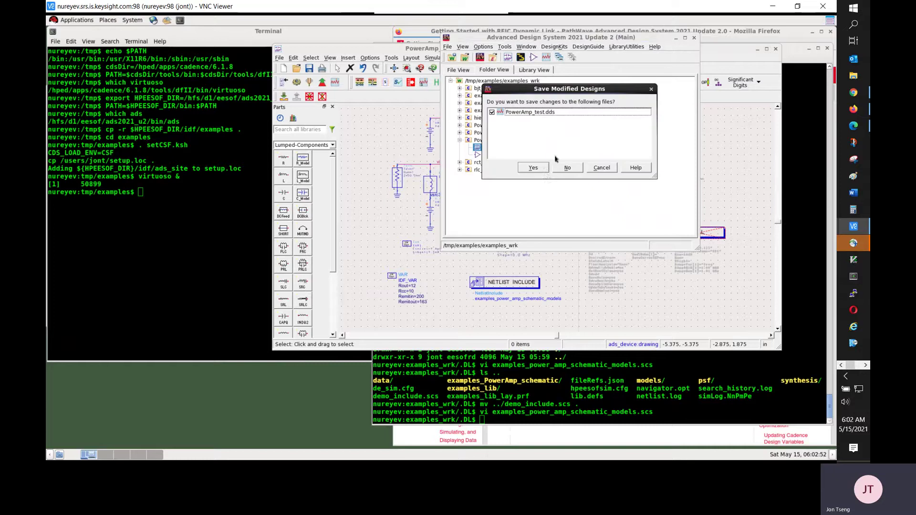
{"action": "left_click", "coordinate": [534, 169]}
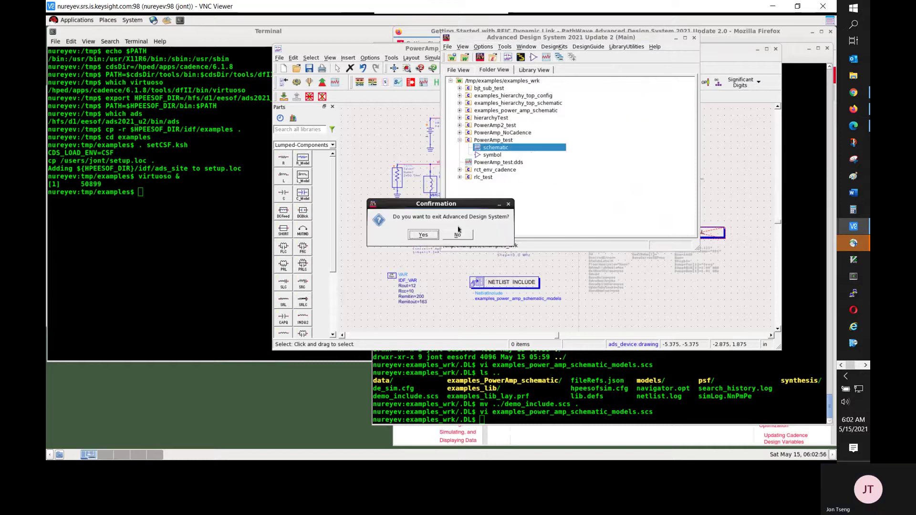
{"action": "left_click", "coordinate": [423, 235]}
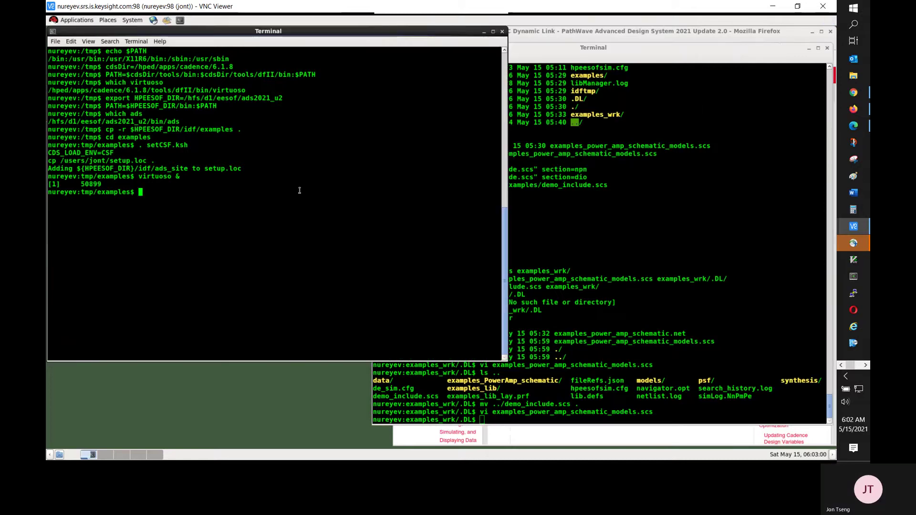
{"action": "type", "text": "ls -latr"}
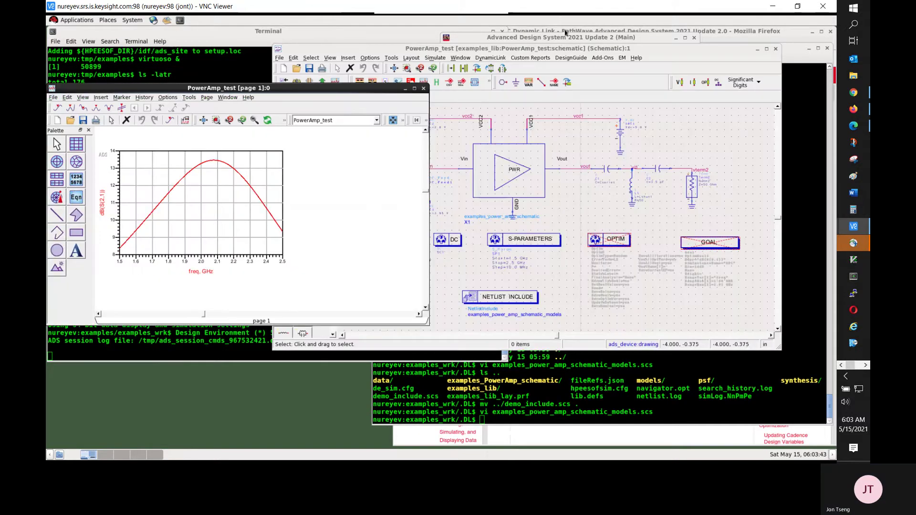
Reposition the Dynamic Link guide and PowerAmp_test schematic windows, then run the simulation.
{"action": "left_click_drag", "start_coordinate": [566, 32], "coordinate": [606, 17]}
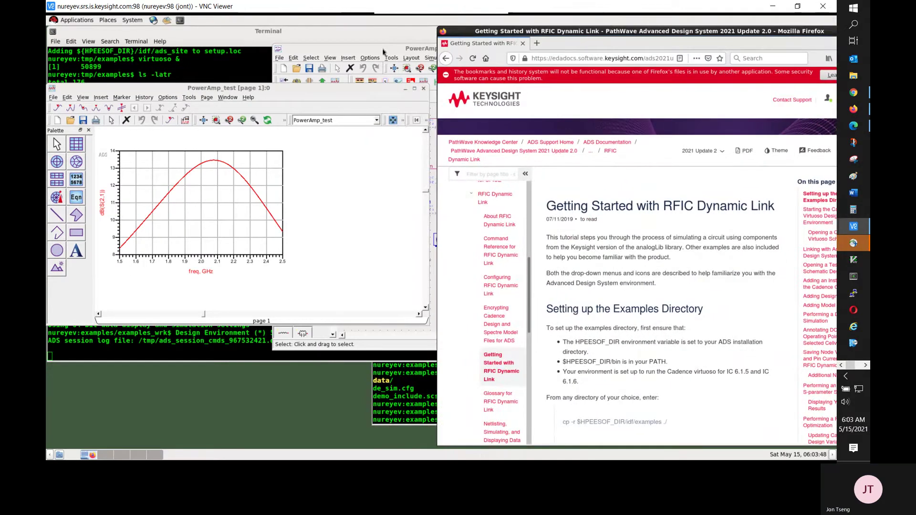
{"action": "left_click_drag", "start_coordinate": [383, 51], "coordinate": [287, 85]}
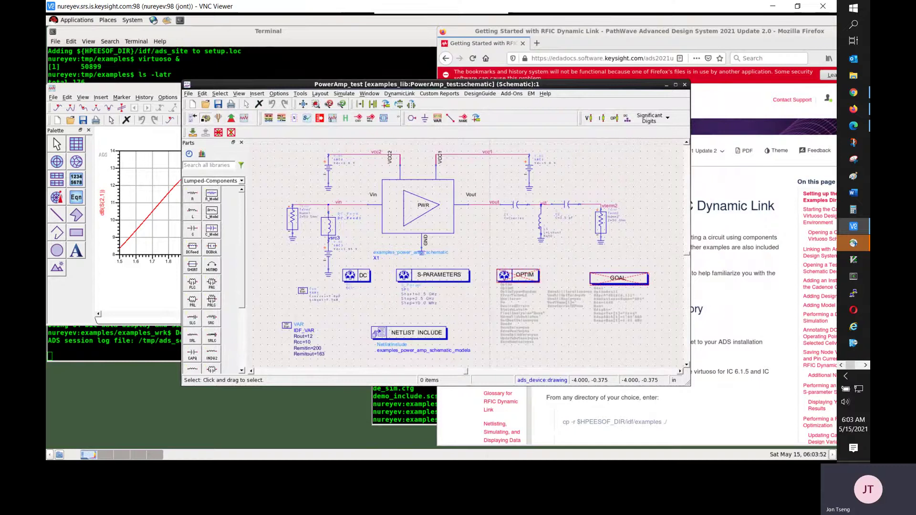
{"action": "left_click", "coordinate": [205, 118]}
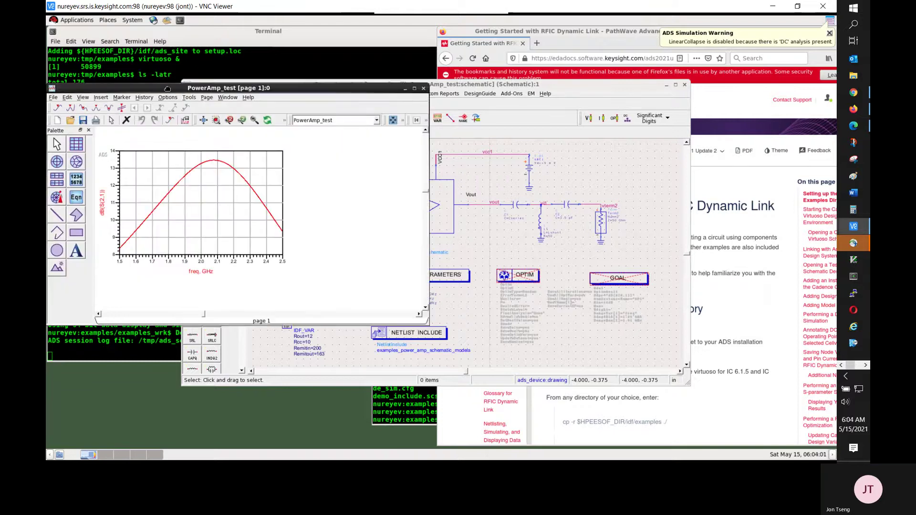
{"action": "left_click", "coordinate": [152, 88]}
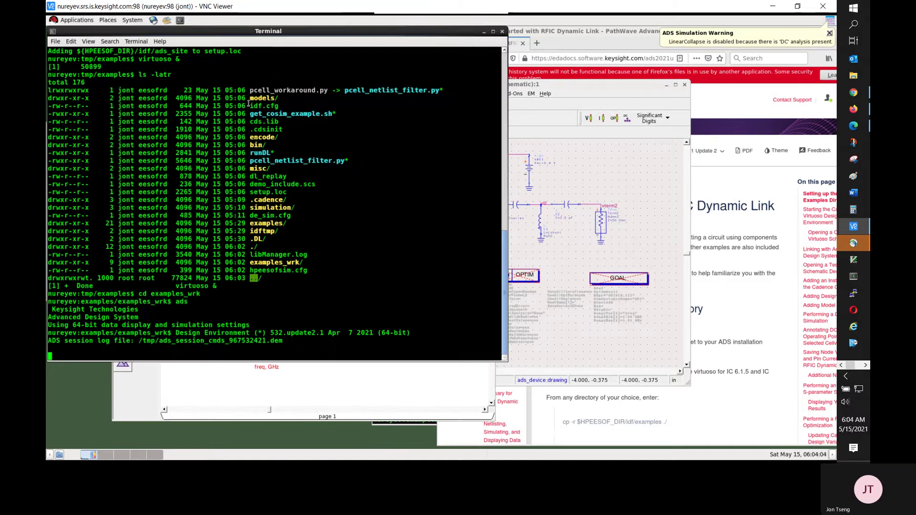
Delete data/*.ds with rm and relist the data folder to confirm PowerAmp_test.ds is gone.
{"action": "key", "text": "Return"}
{"action": "key", "text": "Return"}
{"action": "type", "text": "ls -l data"}
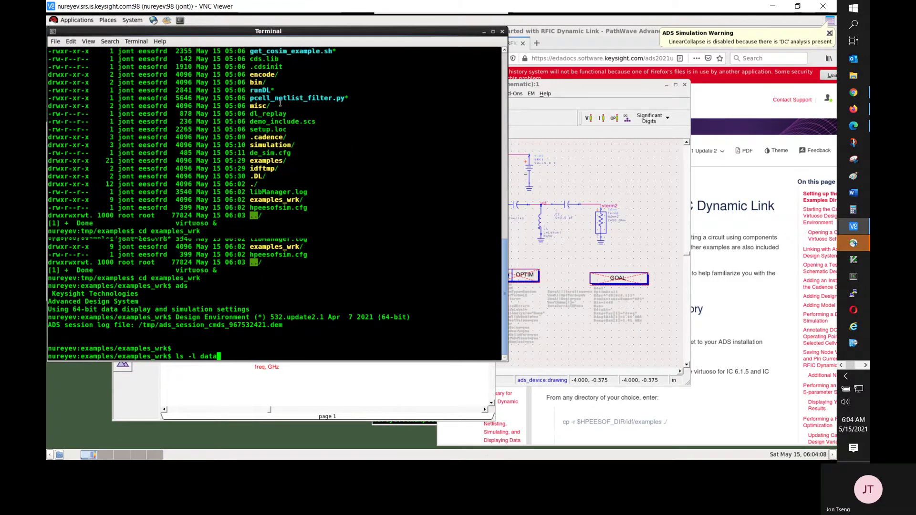
{"action": "key", "text": "Return"}
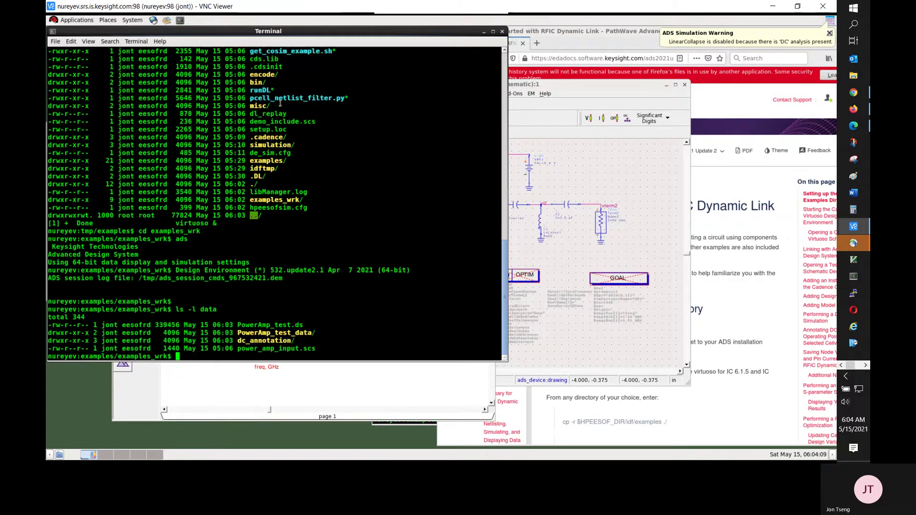
{"action": "type", "text": "rm "}
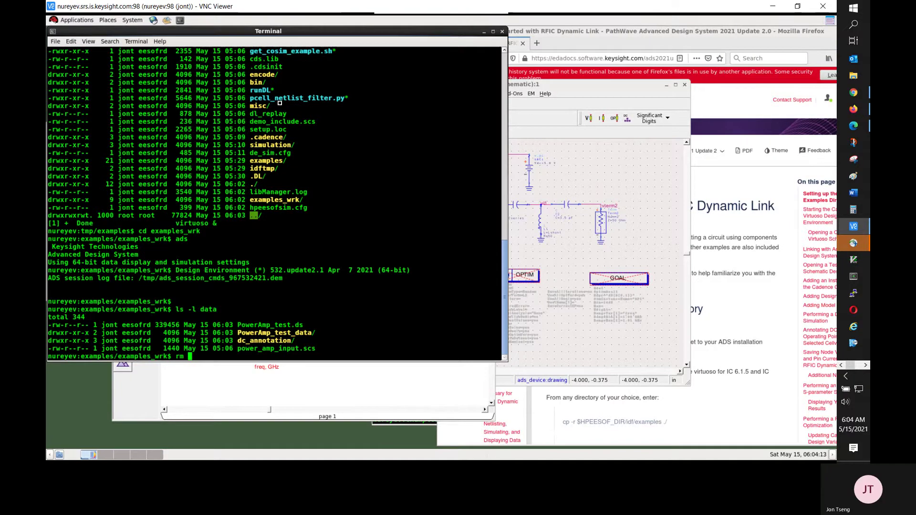
{"action": "type", "text": "data/*.ds"}
{"action": "key", "text": "Return"}
{"action": "key", "text": "Up"}
{"action": "key", "text": "Up"}
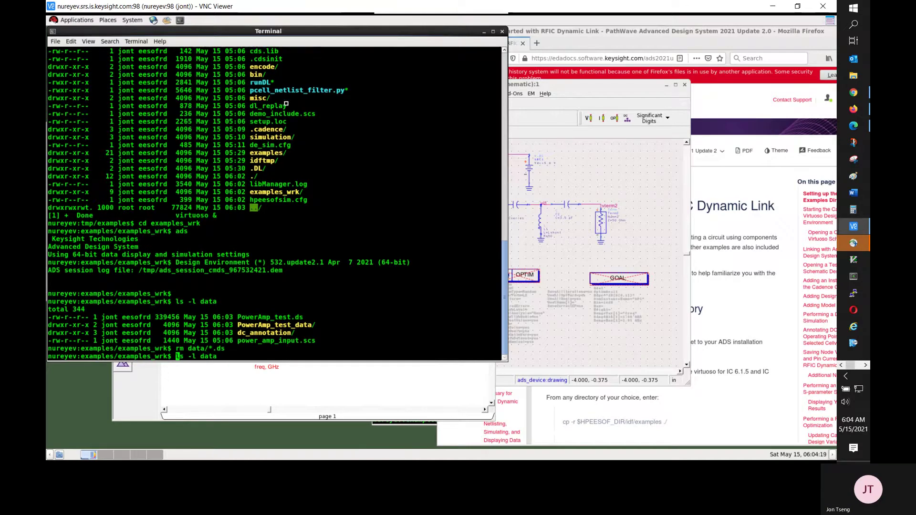
{"action": "key", "text": "Return"}
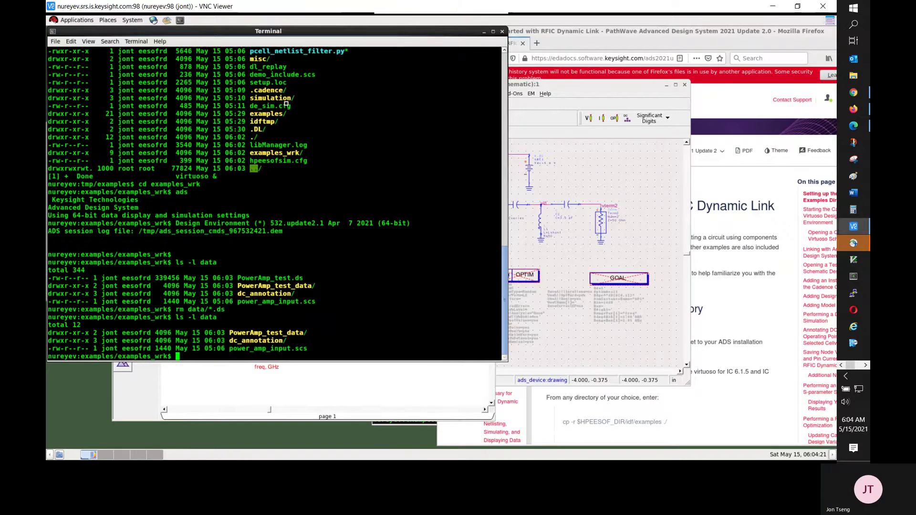
{"action": "left_click", "coordinate": [611, 94]}
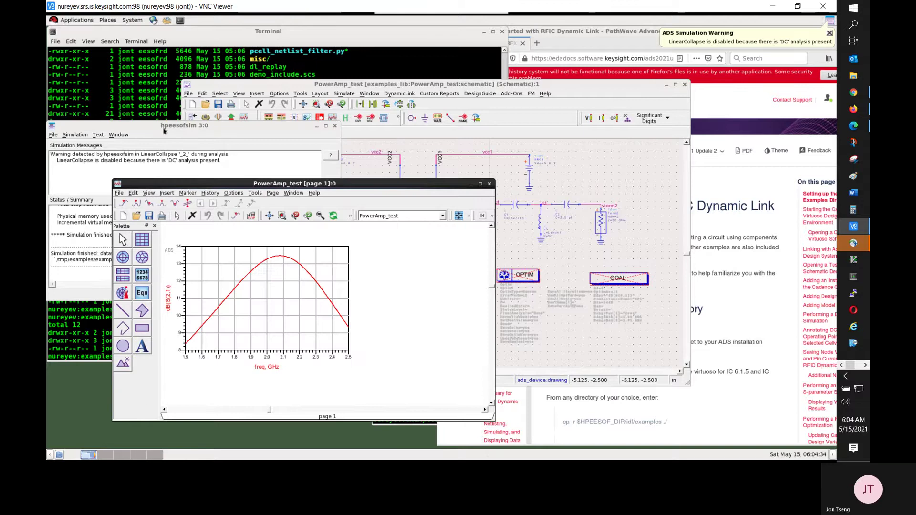
Rerun 'rm data/*.ds' to delete the new PowerAmp_test.ds, then relist the data folder with 'ls -l data'.
{"action": "left_click_drag", "start_coordinate": [164, 130], "coordinate": [382, 279]}
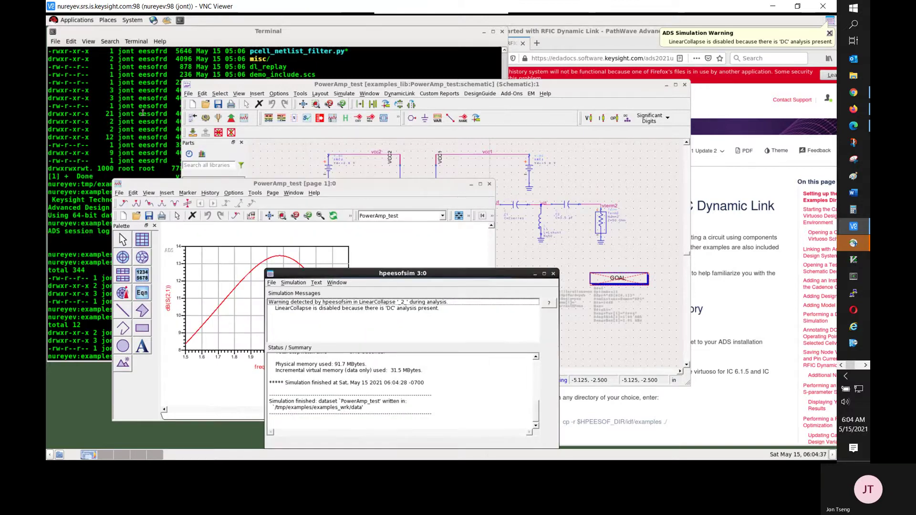
{"action": "left_click", "coordinate": [143, 113]}
{"action": "key", "text": "Up"}
{"action": "key", "text": "Up"}
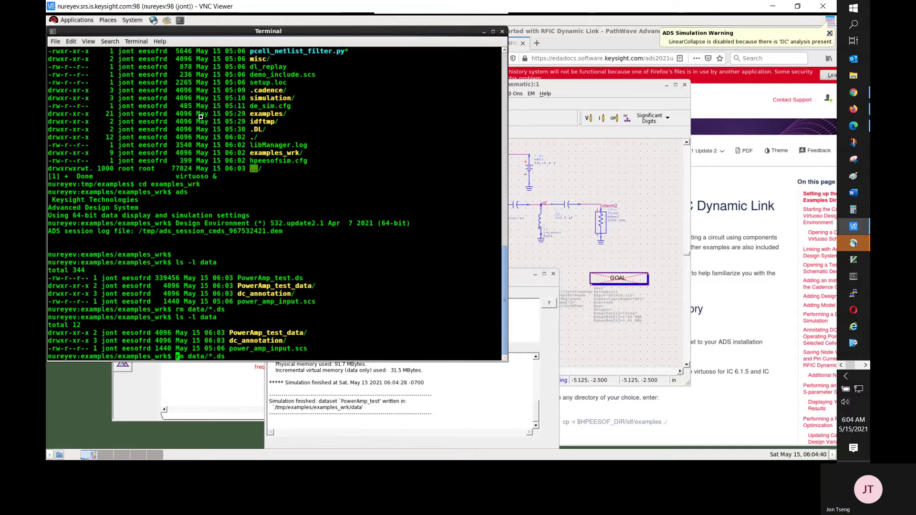
{"action": "key", "text": "Return"}
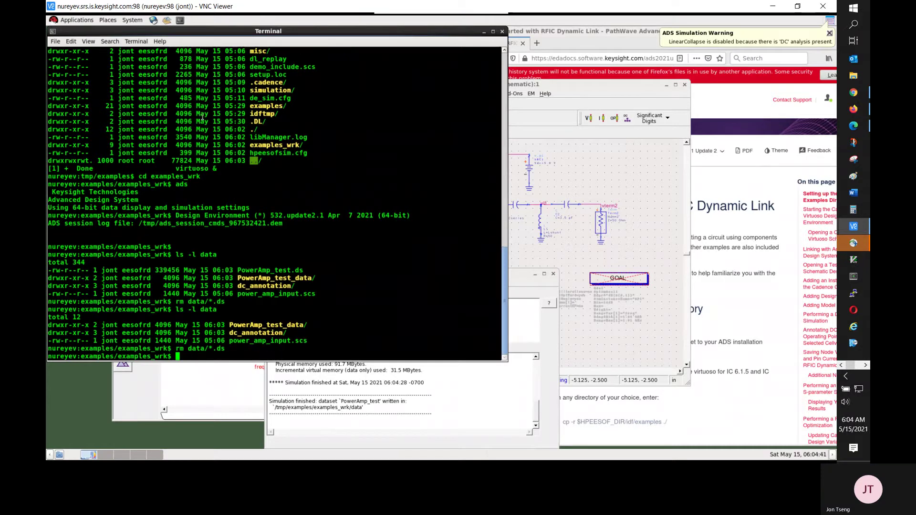
{"action": "key", "text": "Up"}
{"action": "key", "text": "Up"}
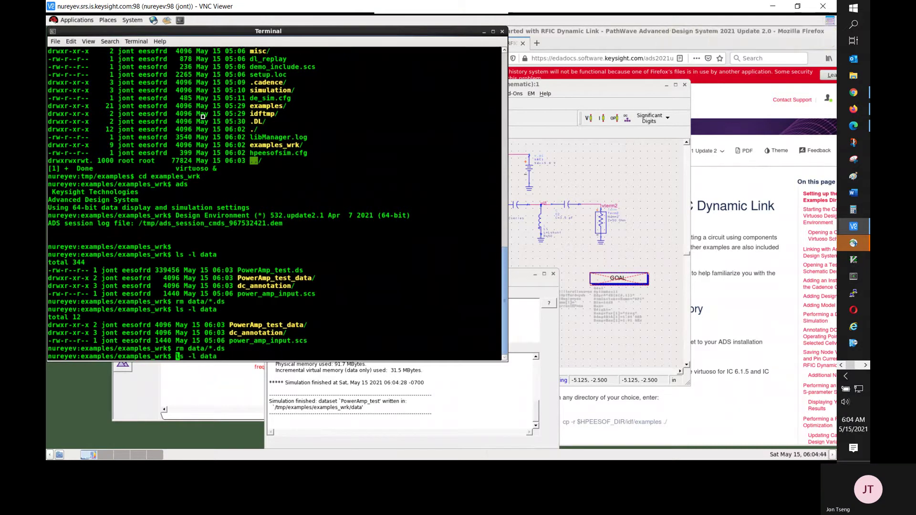
{"action": "key", "text": "Return"}
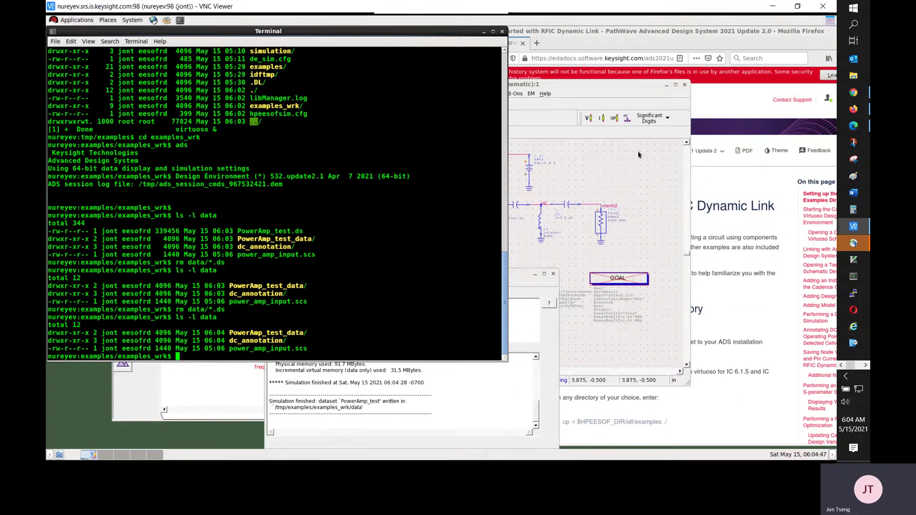
Archive examples_wrk to /tmp/examples/examples_wrk.7zads with File > Archive Workspace using default settings.
{"action": "left_click_drag", "start_coordinate": [640, 85], "coordinate": [640, 87]}
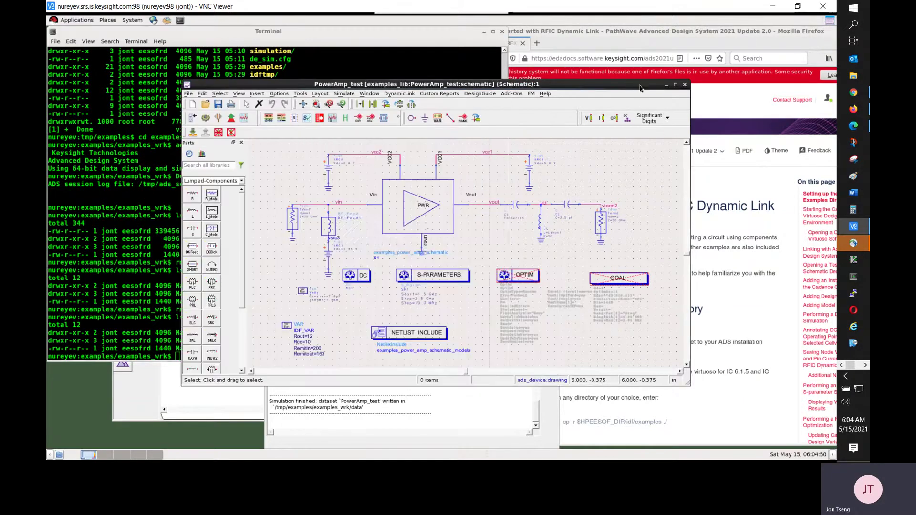
{"action": "key", "text": "alt+Tab"}
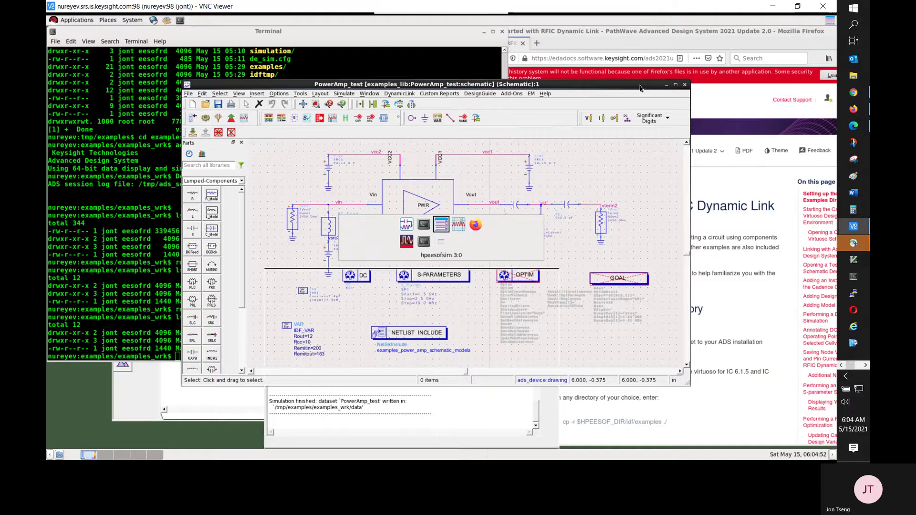
{"action": "key", "text": "alt+Tab"}
{"action": "key", "text": "alt+Tab"}
{"action": "key", "text": "alt+Tab"}
{"action": "key", "text": "alt+Tab"}
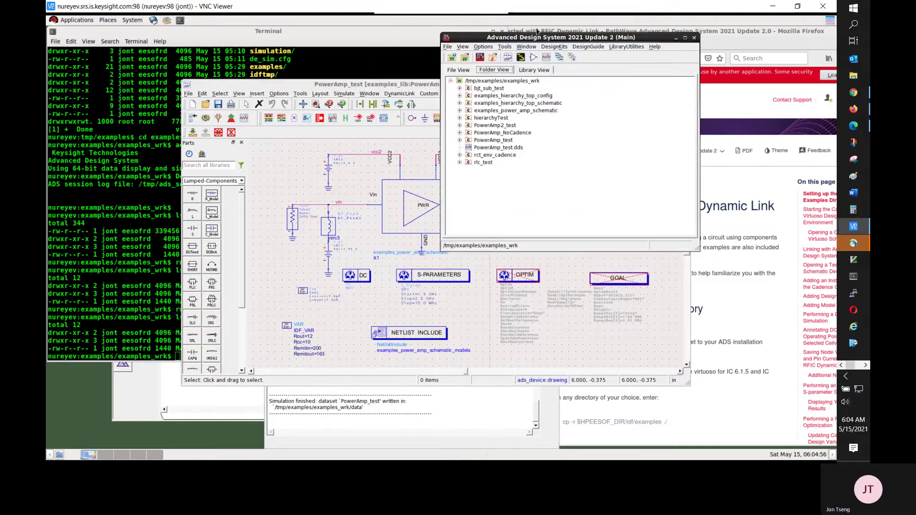
{"action": "left_click", "coordinate": [449, 48]}
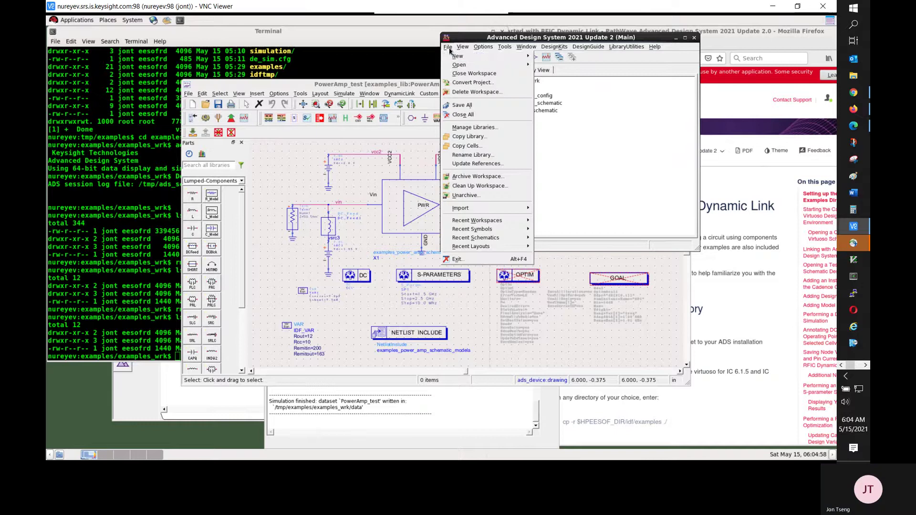
{"action": "left_click", "coordinate": [497, 177]}
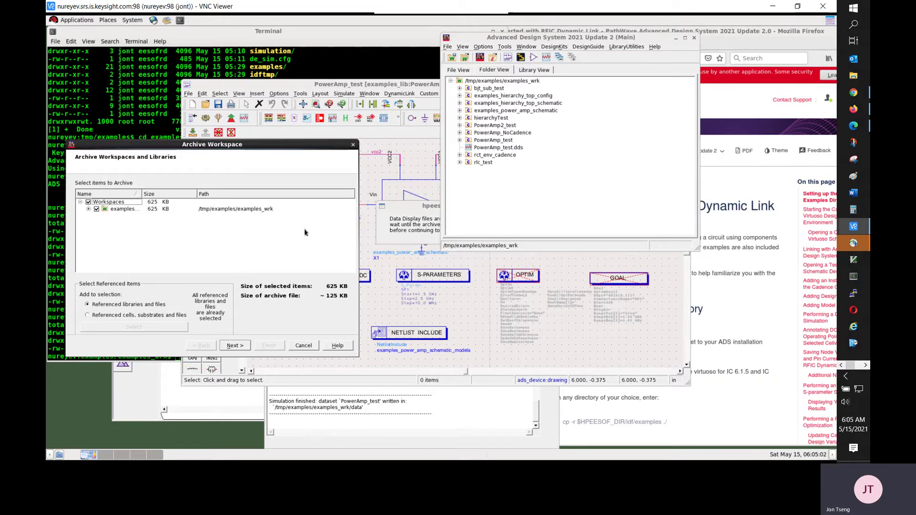
{"action": "left_click", "coordinate": [240, 348]}
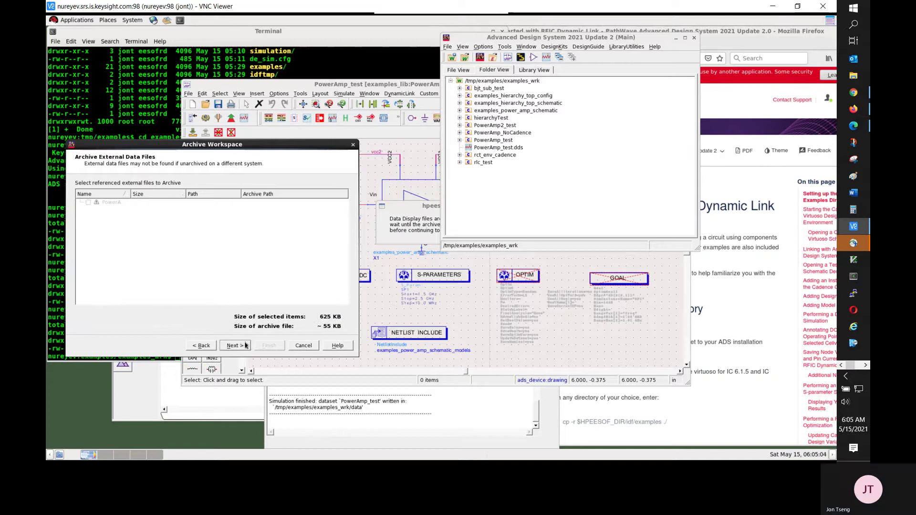
{"action": "left_click", "coordinate": [242, 346]}
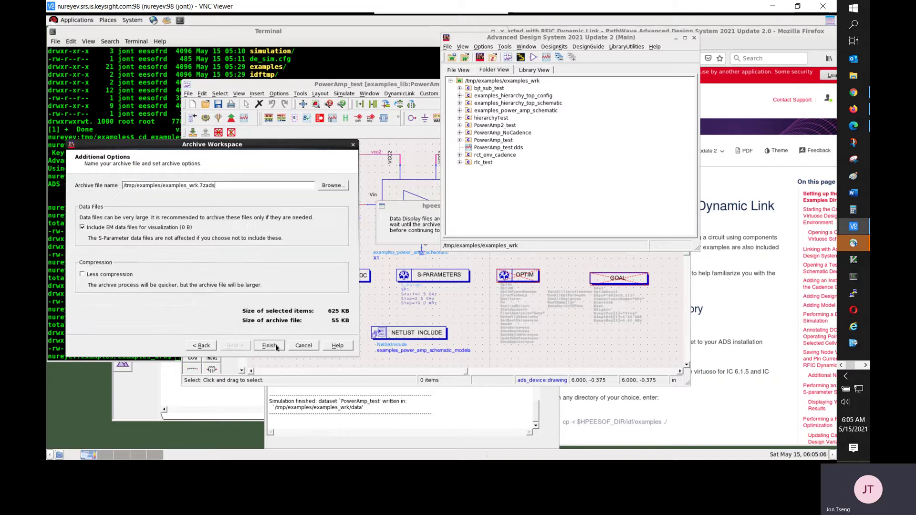
{"action": "left_click", "coordinate": [281, 346]}
{"action": "left_click", "coordinate": [439, 234]}
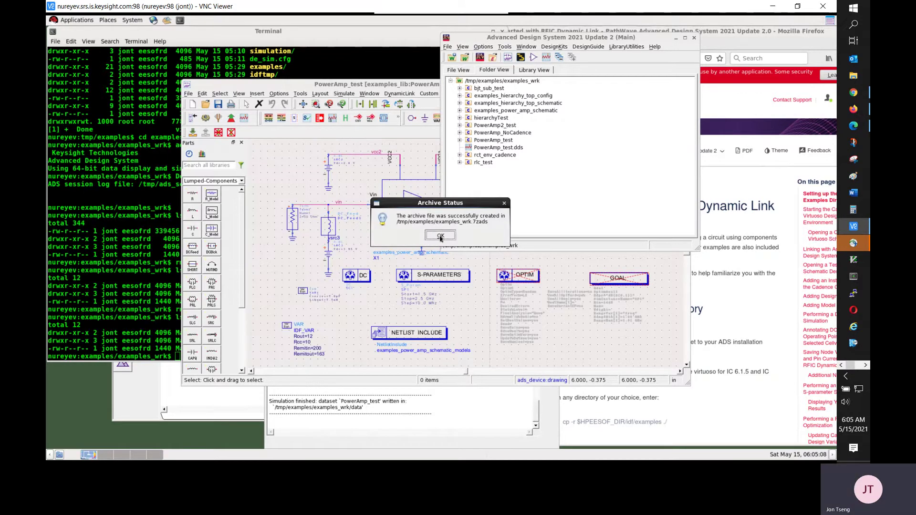
{"action": "left_click", "coordinate": [150, 248]}
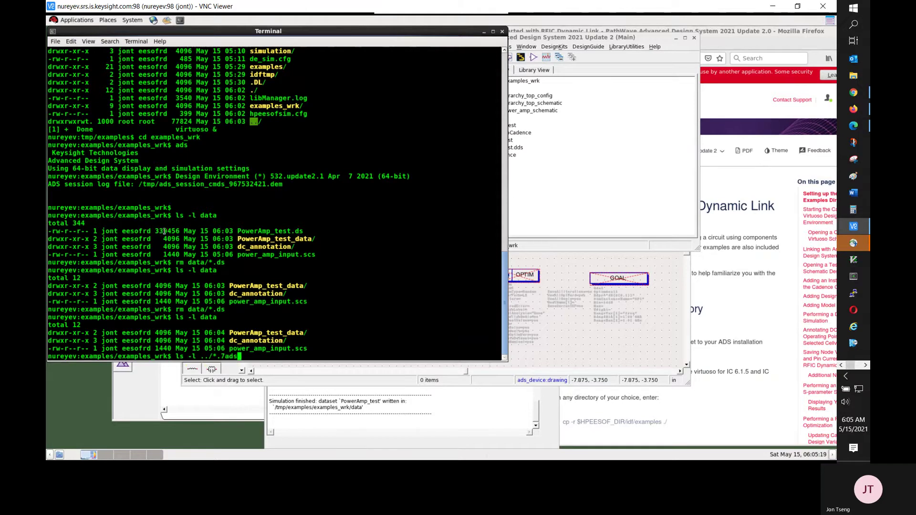
List ../*.7zads to confirm examples_wrk.7zads exists in the parent folder.
{"action": "key", "text": "Return"}
{"action": "key", "text": "Up"}
{"action": "key", "text": "ctrl+a"}
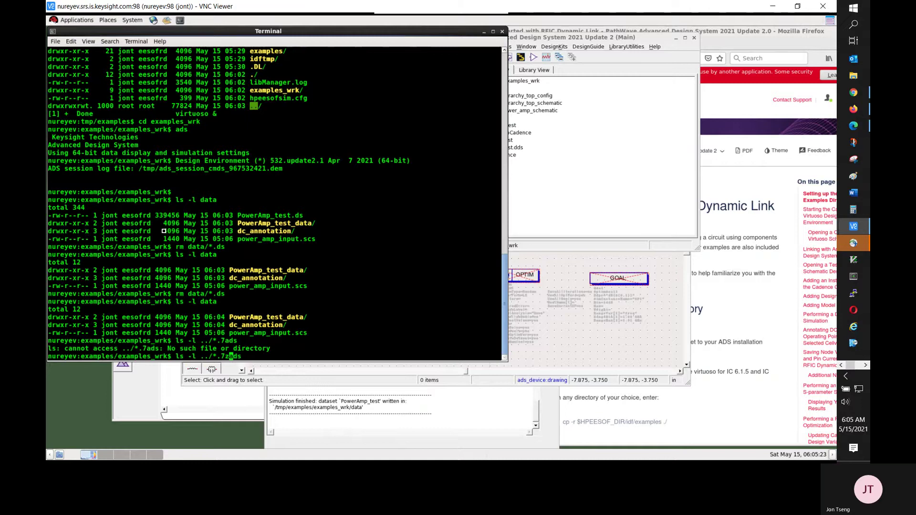
{"action": "type", "text": "z"}
{"action": "key", "text": "Return"}
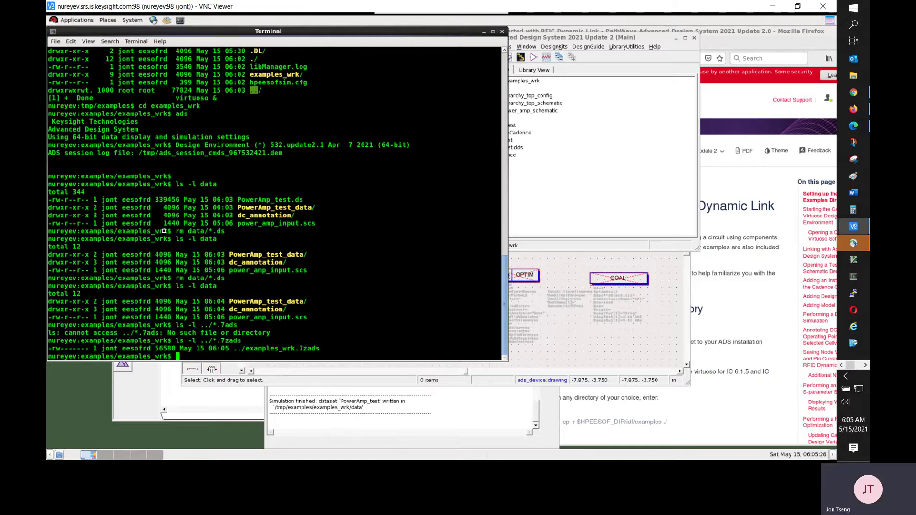
Copy the examples_wrk.7zads archive into the home directory with 'cp ../*.7zads ~/'.
{"action": "key", "text": "Up"}
{"action": "key", "text": "ctrl+a"}
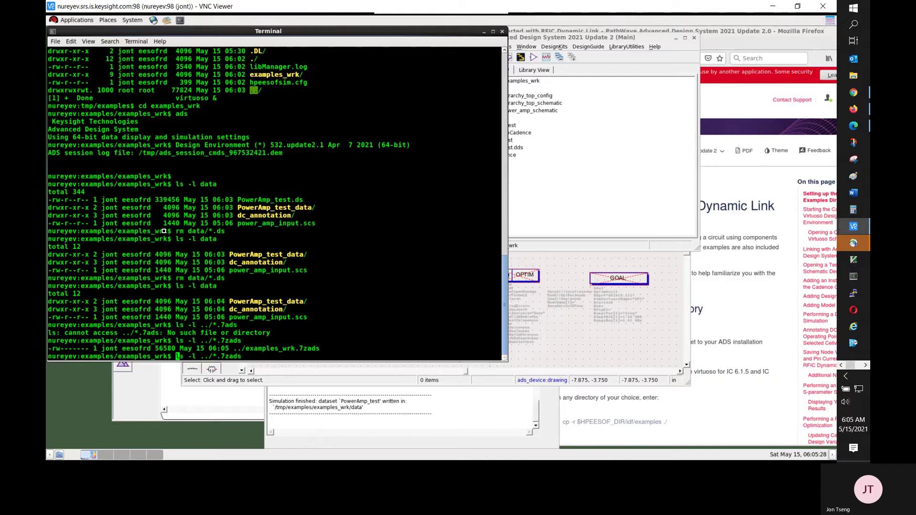
{"action": "key", "text": "Delete"}
{"action": "key", "text": "Delete"}
{"action": "key", "text": "Delete"}
{"action": "key", "text": "Delete"}
{"action": "key", "text": "Delete"}
{"action": "key", "text": "Delete"}
{"action": "type", "text": "cp"}
{"action": "key", "text": "Return"}
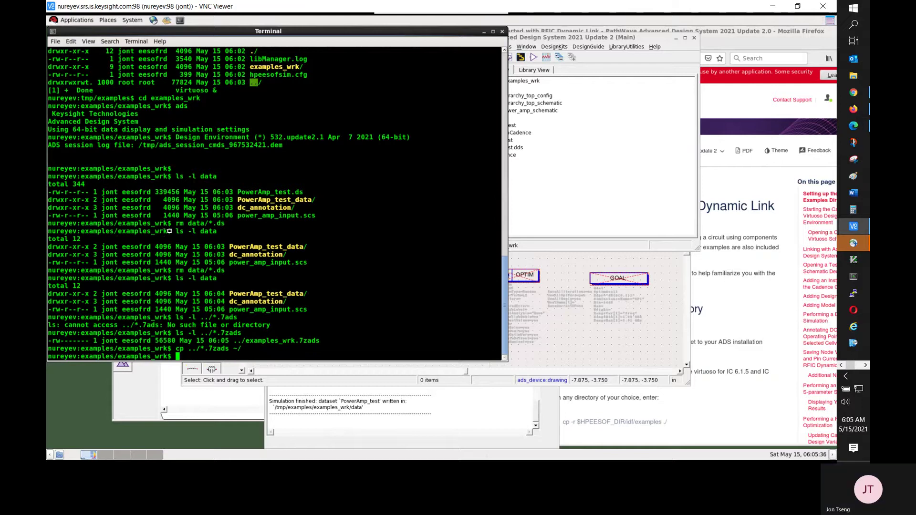
{"action": "right_click", "coordinate": [854, 75]}
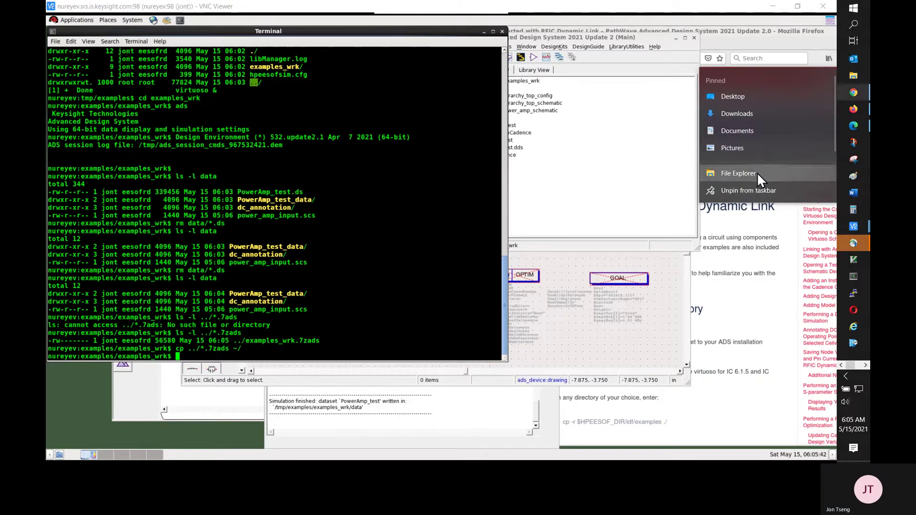
Cut examples_wrk.7zads from the U: home drive and paste it into C:\tmp.
{"action": "left_click", "coordinate": [757, 173]}
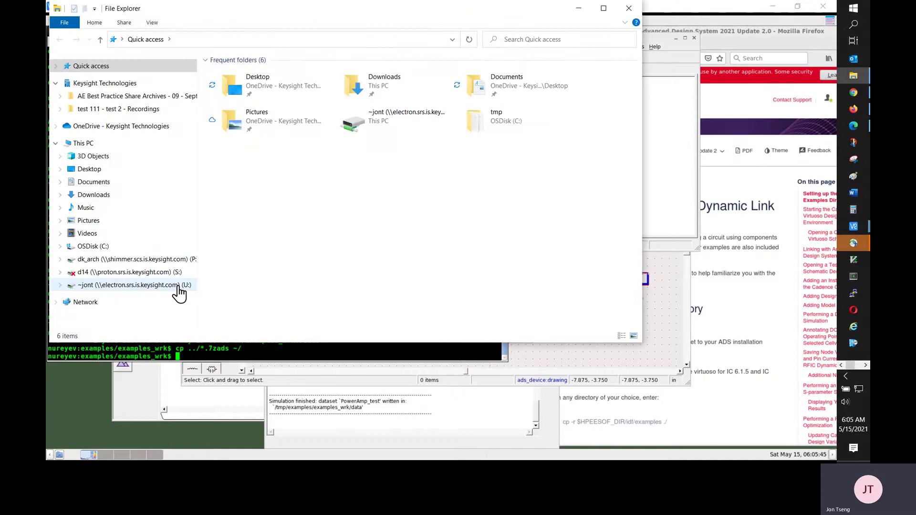
{"action": "left_click", "coordinate": [180, 287]}
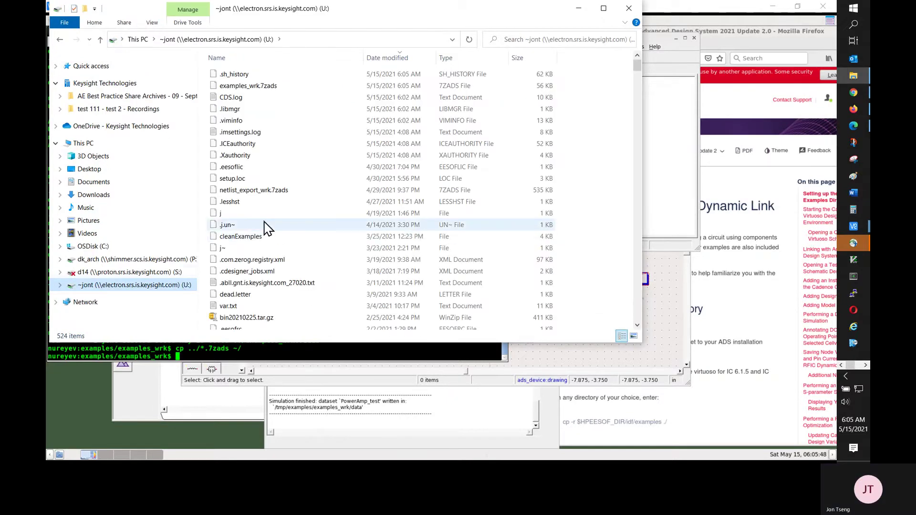
{"action": "left_click", "coordinate": [268, 85]}
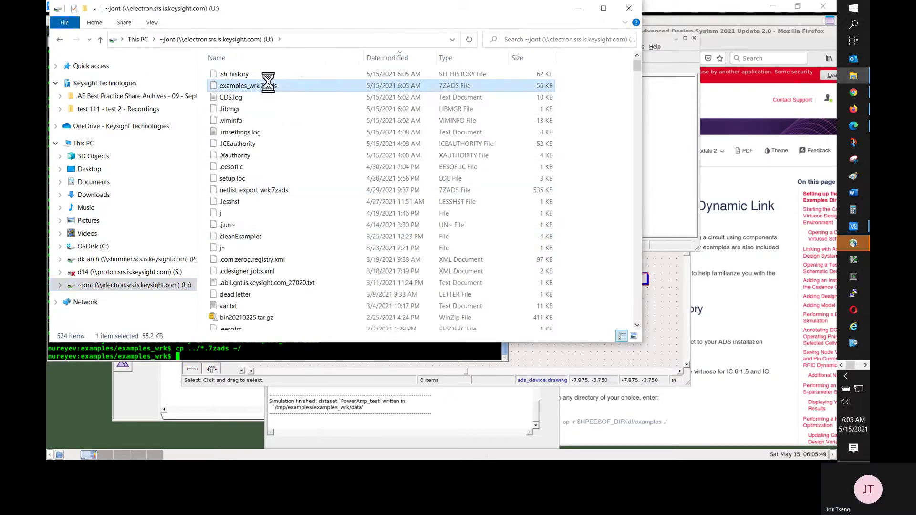
{"action": "right_click", "coordinate": [268, 85]}
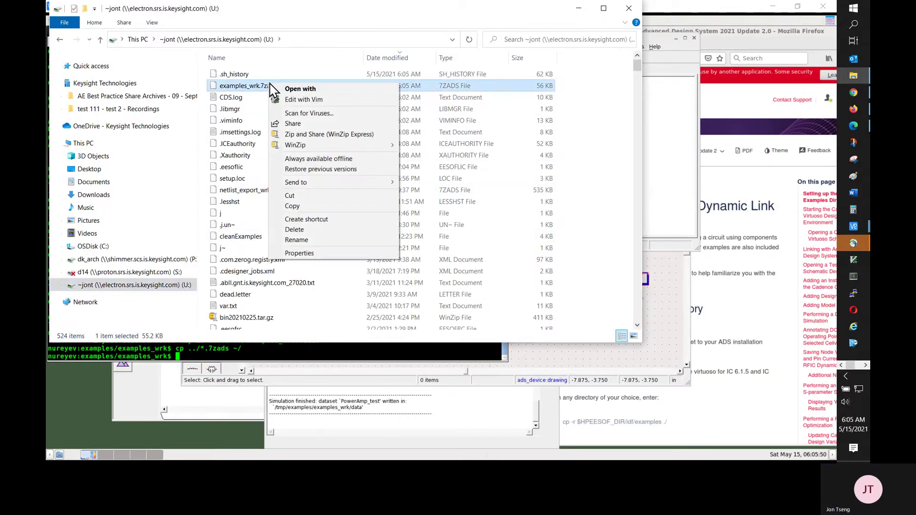
{"action": "left_click", "coordinate": [327, 197]}
{"action": "left_click", "coordinate": [118, 248]}
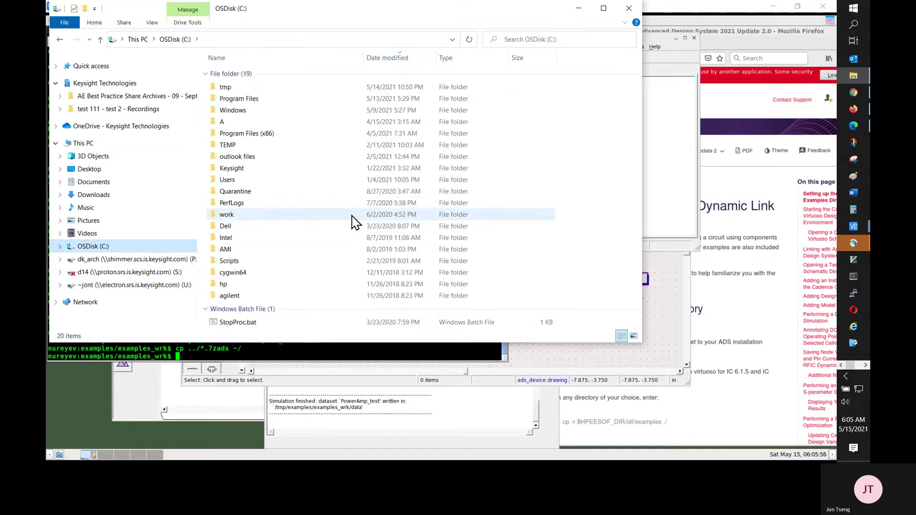
{"action": "double_click", "coordinate": [307, 90]}
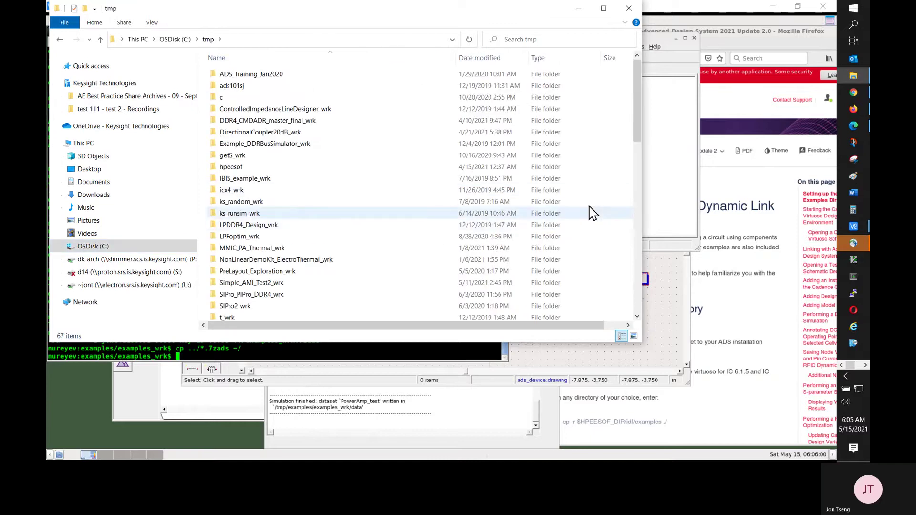
{"action": "right_click", "coordinate": [609, 276]}
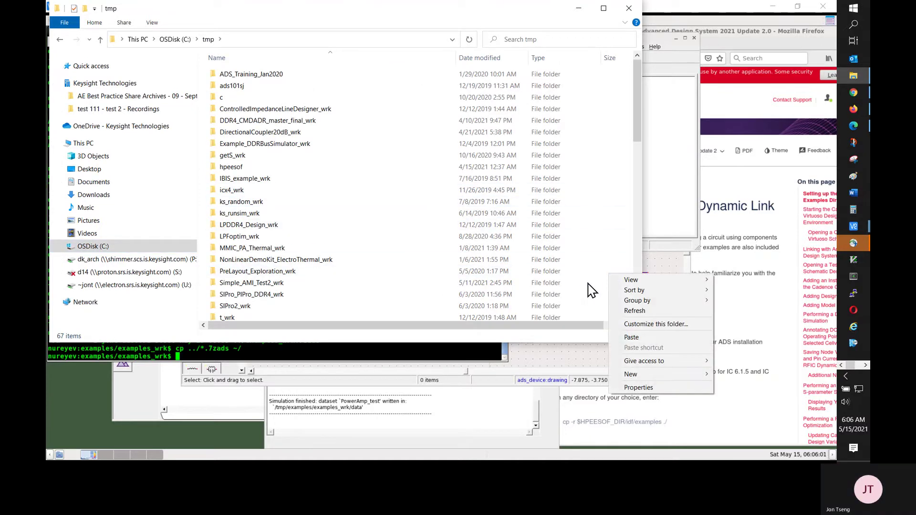
{"action": "left_click", "coordinate": [645, 340]}
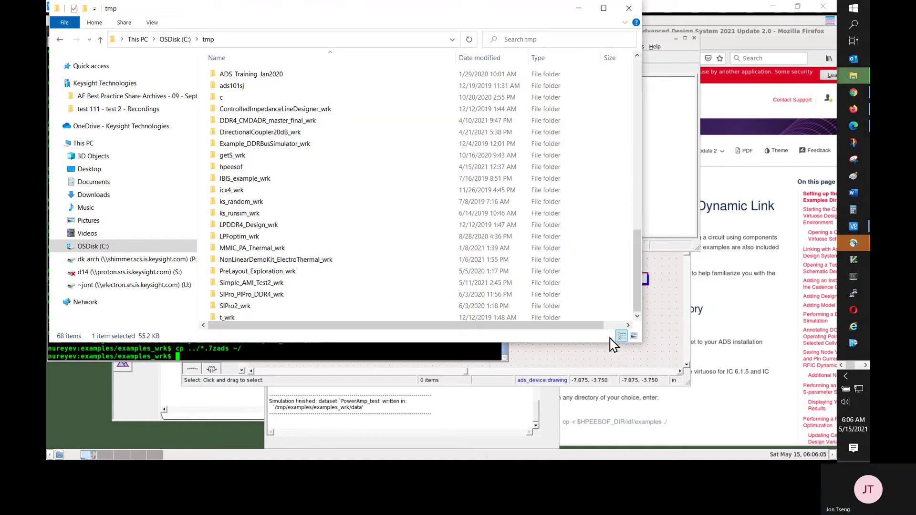
Launch Advanced Design System 2021 Update 2 from the Start menu and minimize the Explorer and VNC windows.
{"action": "left_click", "coordinate": [854, 10]}
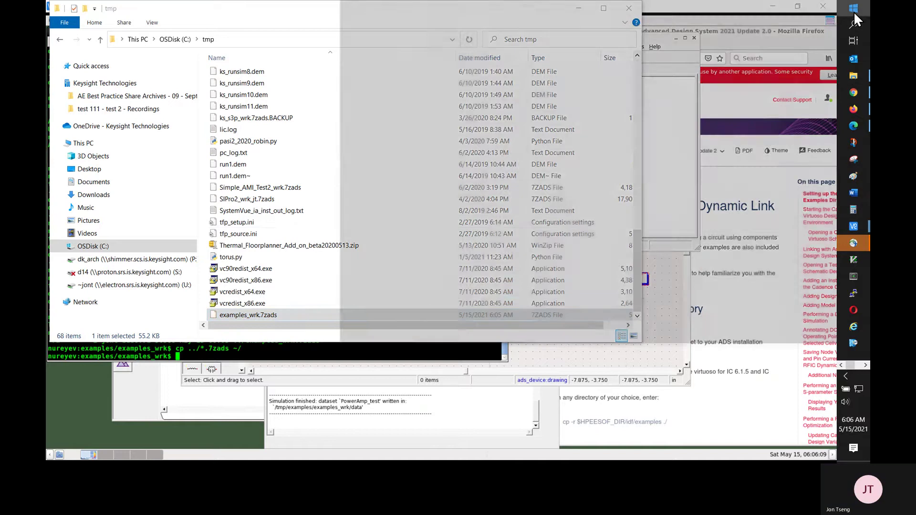
{"action": "left_click", "coordinate": [434, 110]}
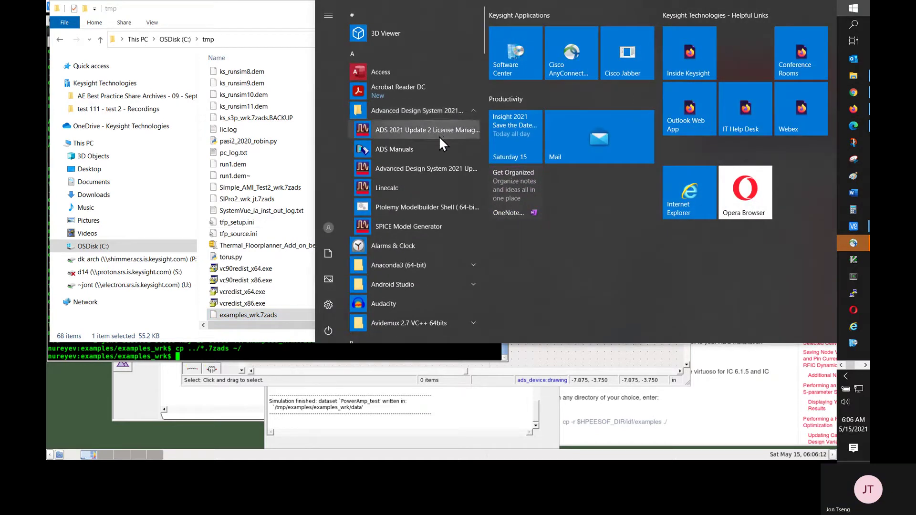
{"action": "left_click", "coordinate": [439, 167]}
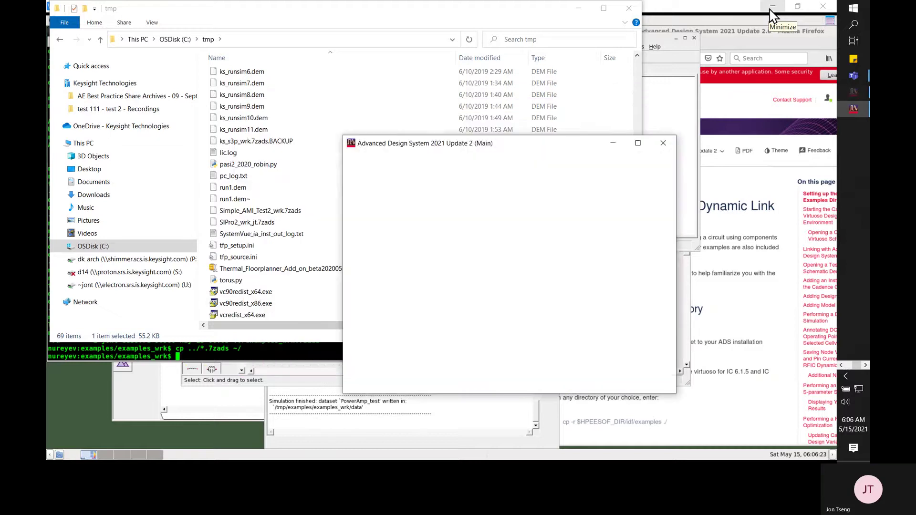
{"action": "left_click", "coordinate": [582, 9]}
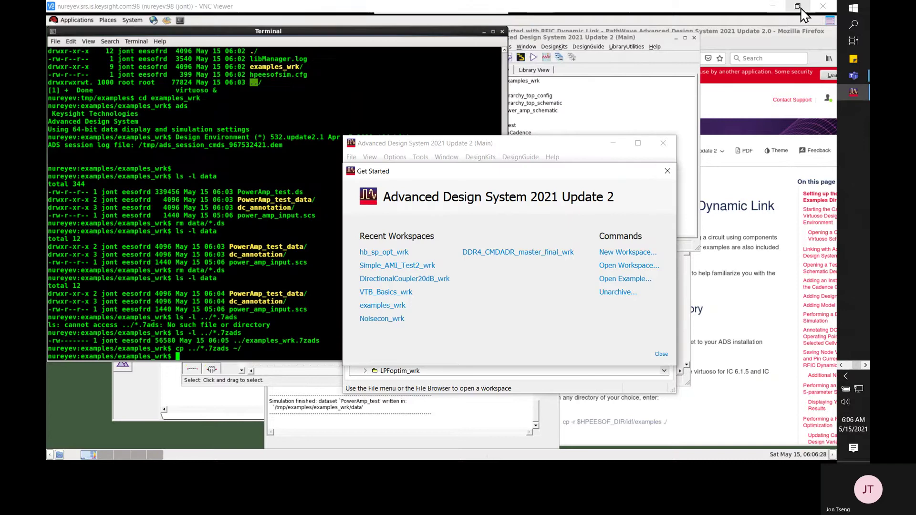
{"action": "left_click", "coordinate": [774, 11]}
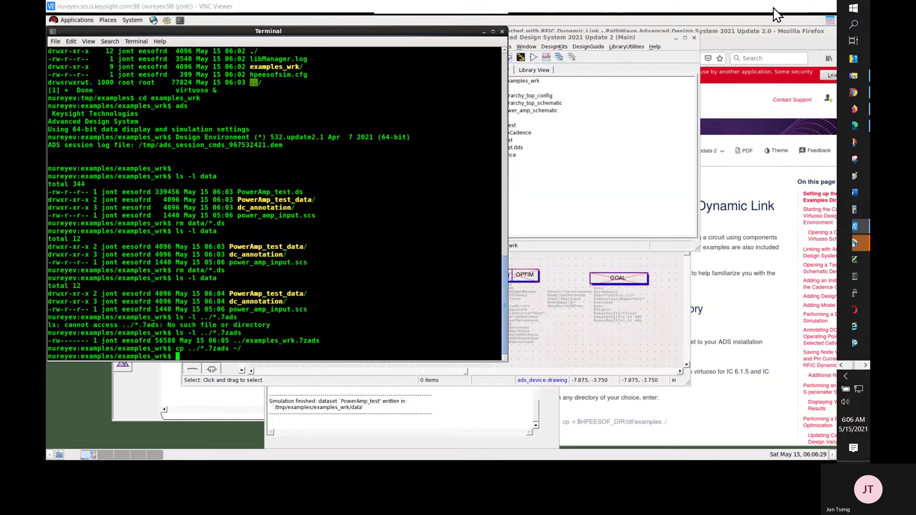
{"action": "left_click", "coordinate": [775, 9]}
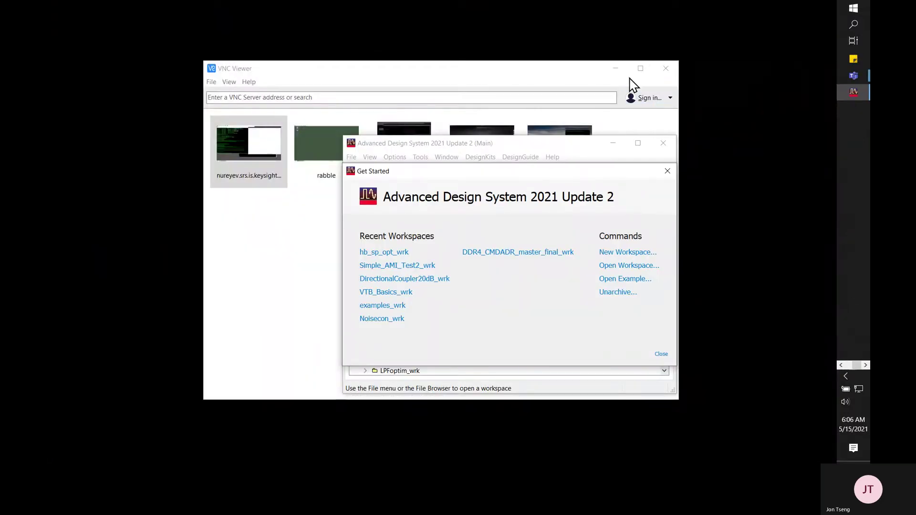
{"action": "left_click", "coordinate": [615, 68]}
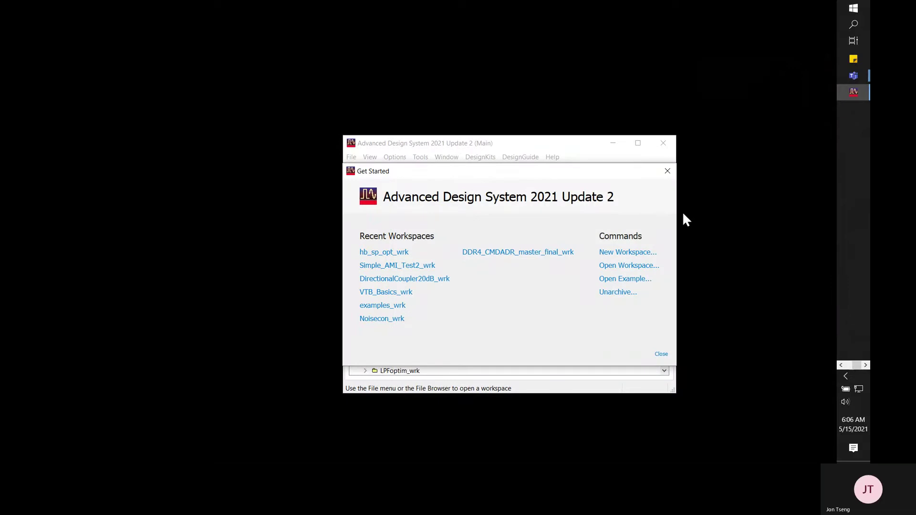
Close Get Started and unarchive C:\tmp\examples_wrk.7zads through File > Unarchive.
{"action": "left_click", "coordinate": [667, 171]}
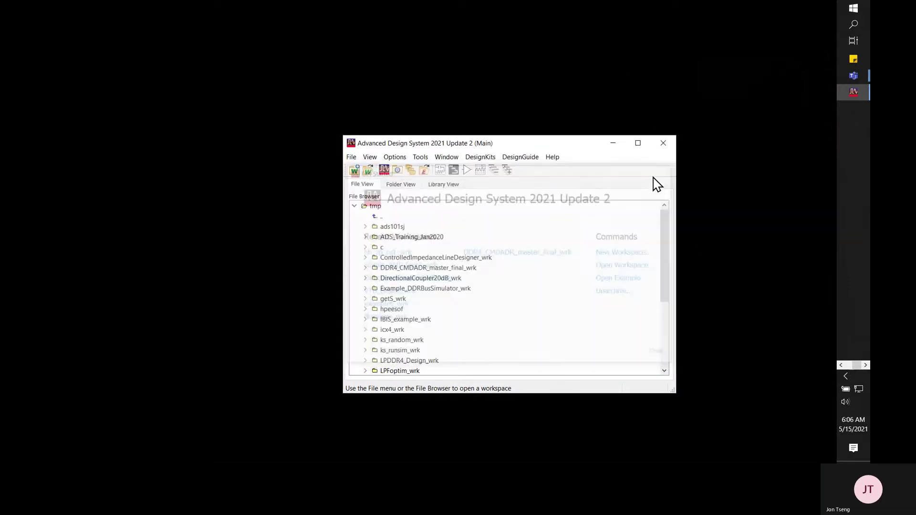
{"action": "left_click", "coordinate": [353, 157]}
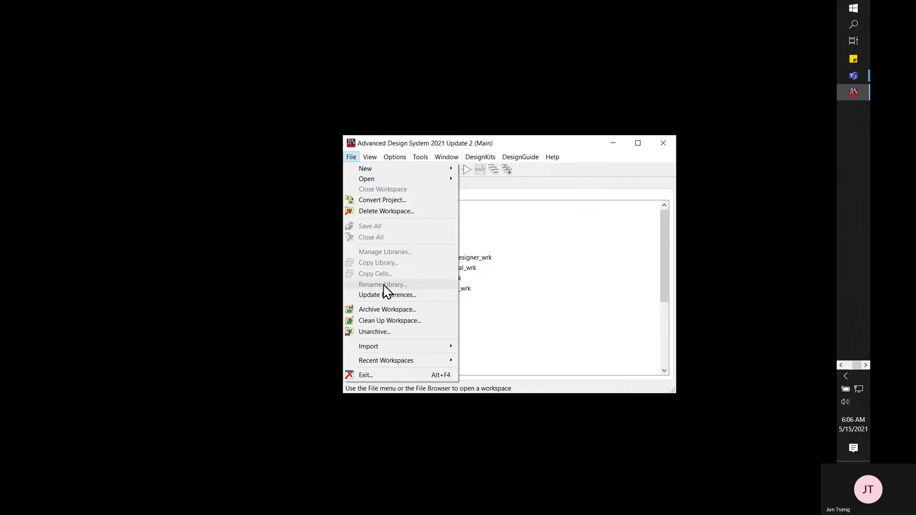
{"action": "left_click", "coordinate": [404, 334]}
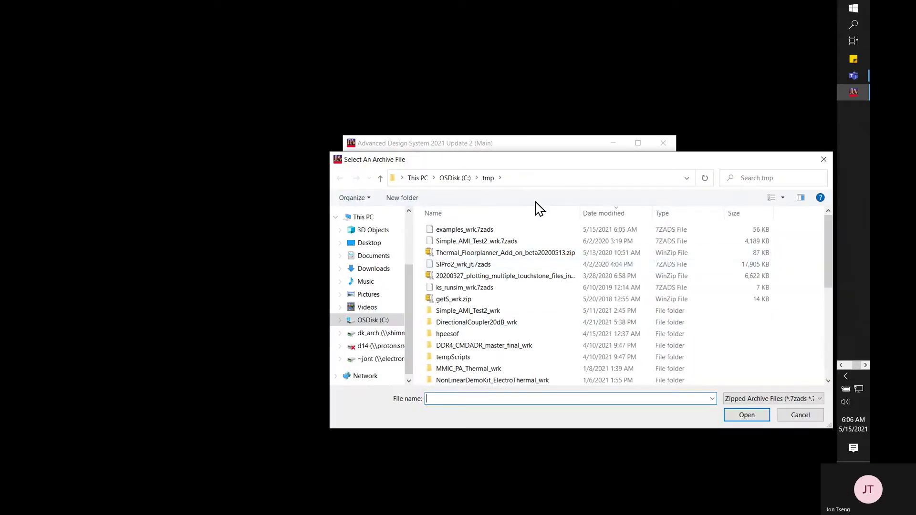
{"action": "left_click", "coordinate": [490, 231]}
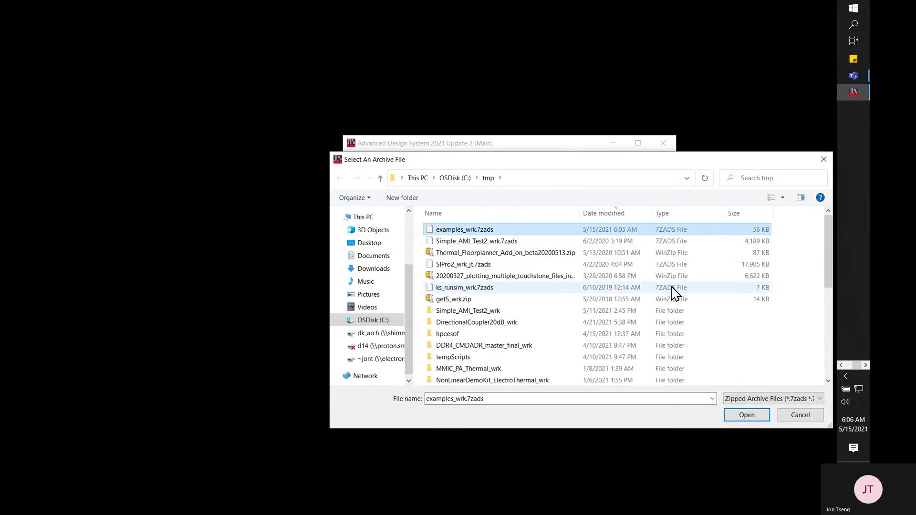
{"action": "left_click", "coordinate": [749, 418]}
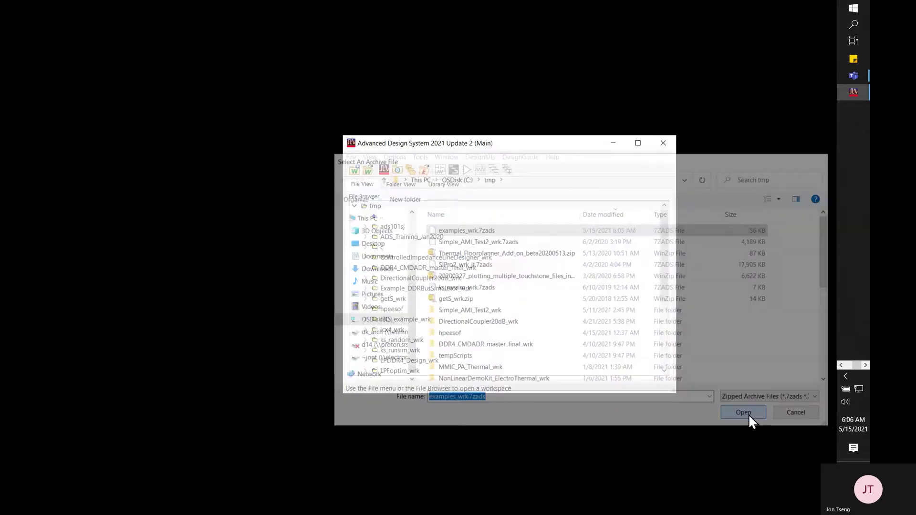
{"action": "left_click", "coordinate": [620, 339]}
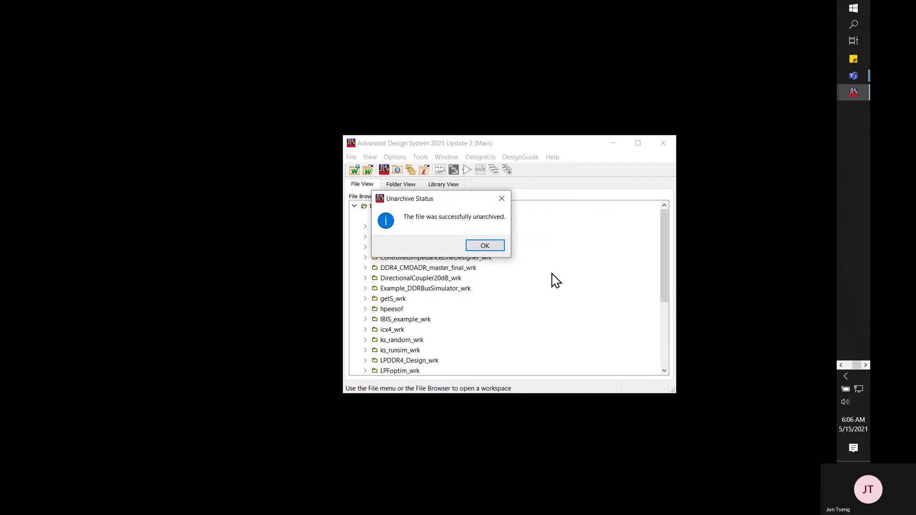
Acknowledge the unarchive, close the Dataset Not Found warning, and bring the PowerAmp_test schematic forward.
{"action": "left_click", "coordinate": [488, 248]}
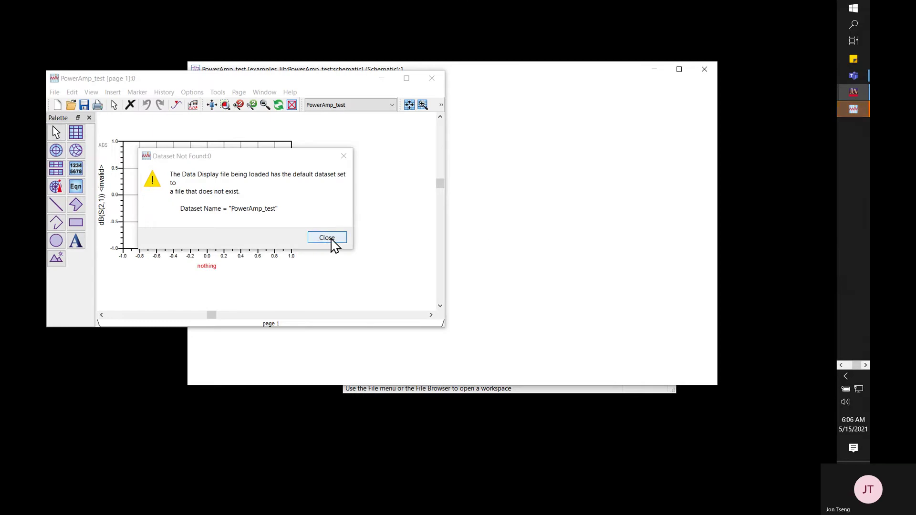
{"action": "left_click", "coordinate": [333, 242]}
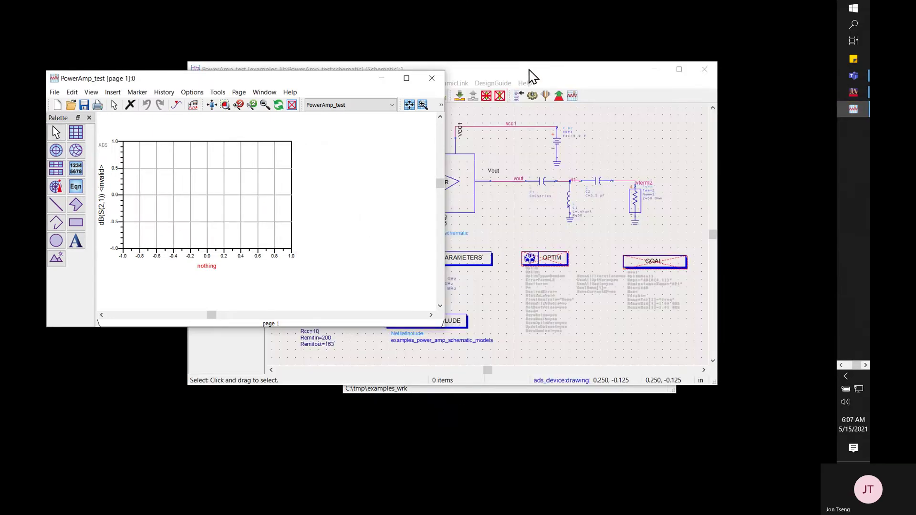
{"action": "left_click_drag", "start_coordinate": [531, 76], "coordinate": [615, 62]}
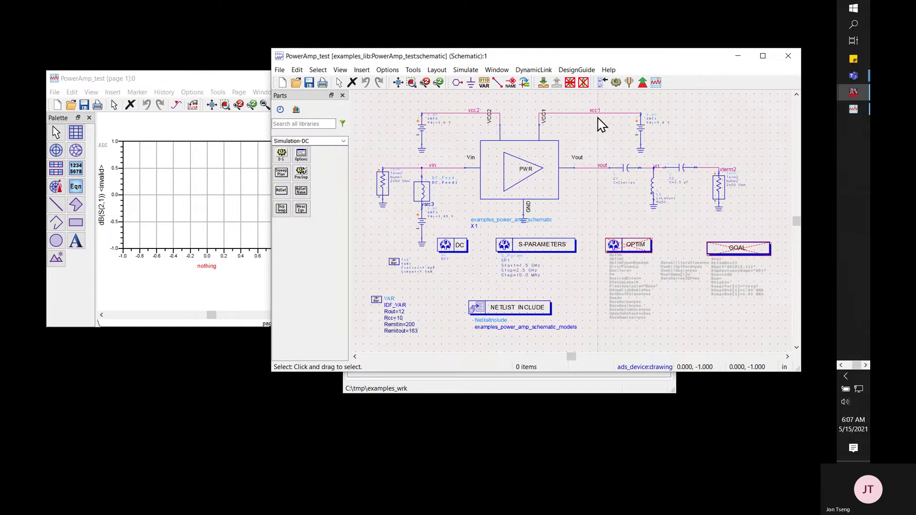
Simulate PowerAmp_test, which fails on undefined model npnpwa, then close the simulator window and Message List.
{"action": "left_click", "coordinate": [616, 82]}
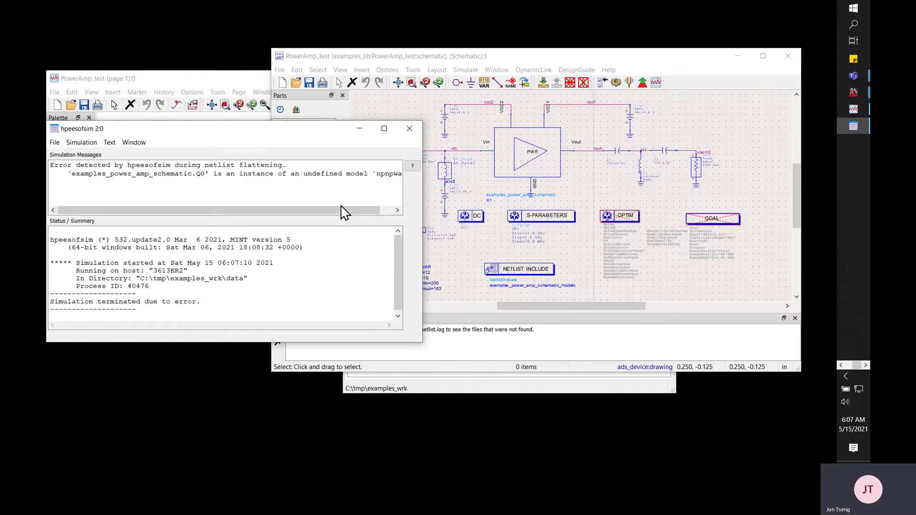
{"action": "left_click", "coordinate": [410, 128]}
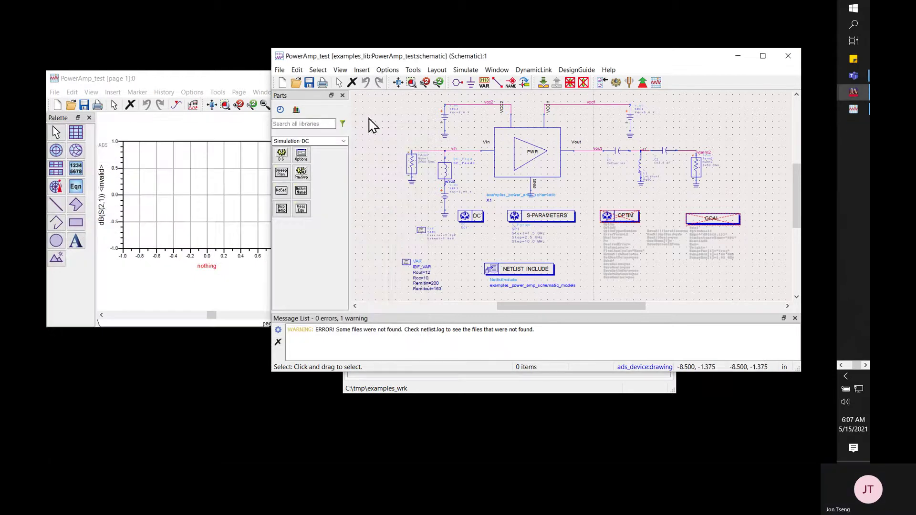
{"action": "left_click", "coordinate": [795, 319]}
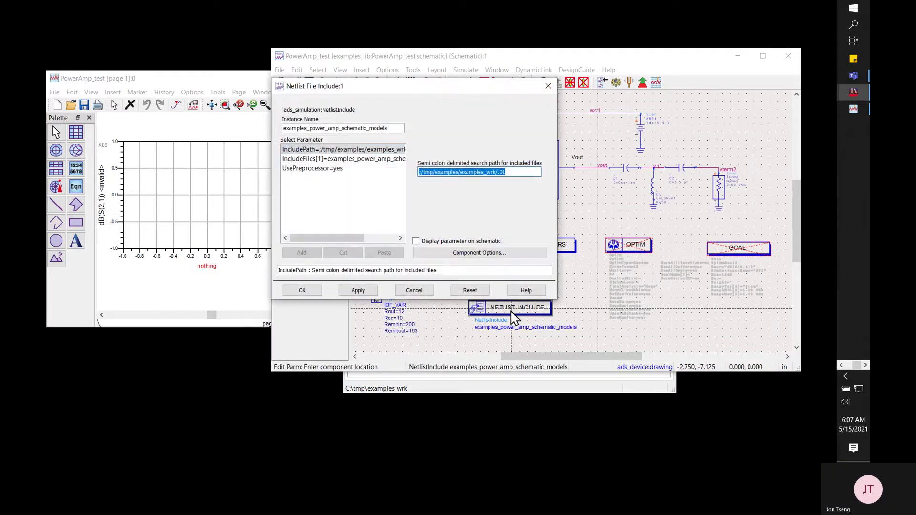
Point IncludeFiles[1] to examples_power_amp_schematic_models.scs in C:/tmp/examples_wrk/.DL.
{"action": "left_click", "coordinate": [360, 160]}
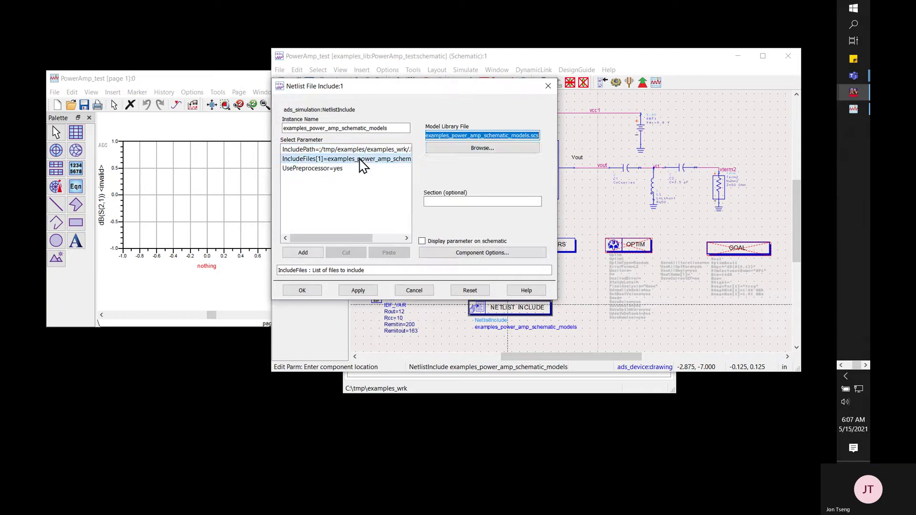
{"action": "left_click", "coordinate": [474, 149]}
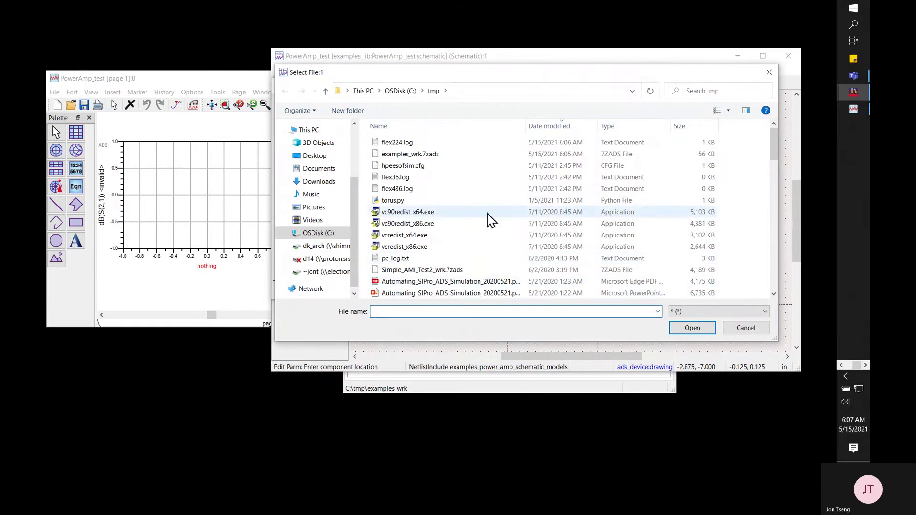
{"action": "scroll", "coordinate": [577, 267], "scroll_direction": "down", "scroll_amount": 6}
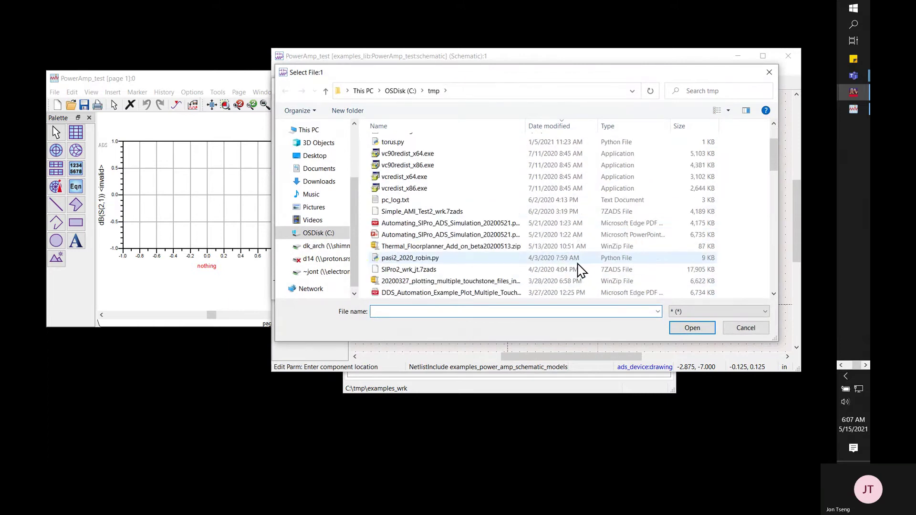
{"action": "scroll", "coordinate": [580, 270], "scroll_direction": "down", "scroll_amount": 4}
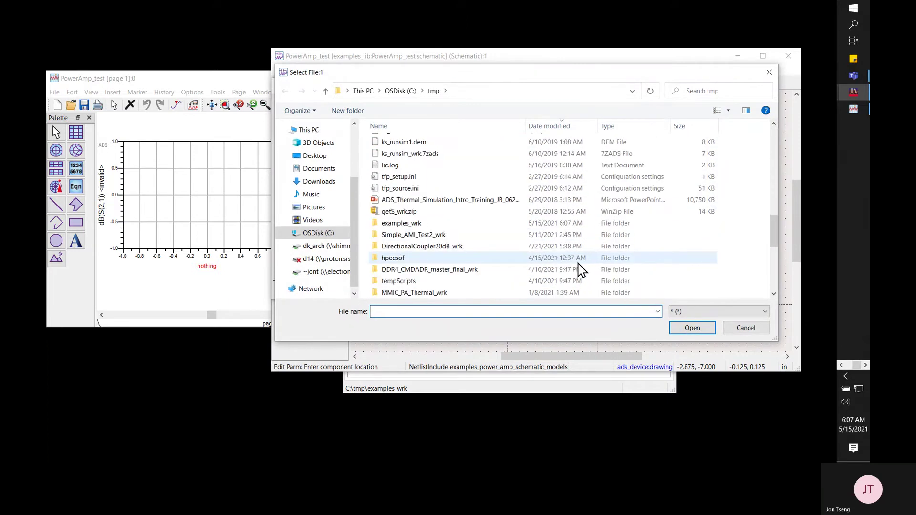
{"action": "left_click", "coordinate": [410, 227]}
{"action": "double_click", "coordinate": [411, 227]}
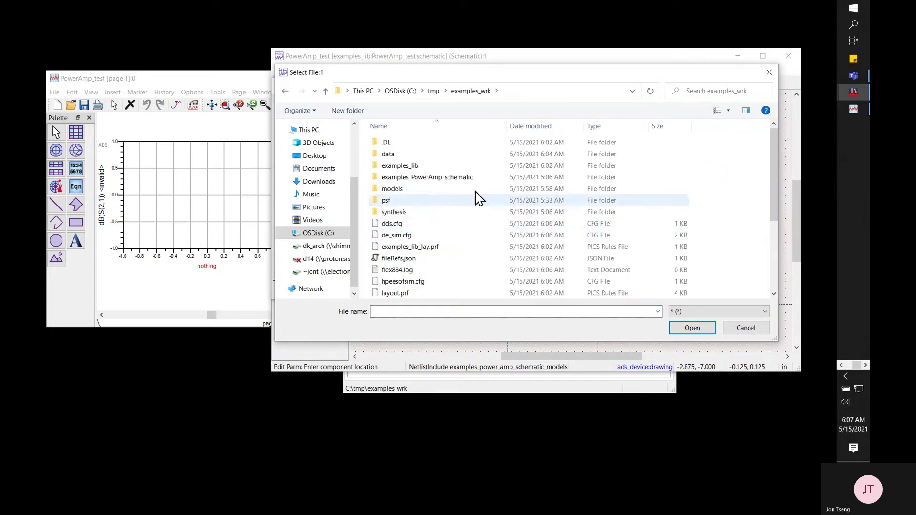
{"action": "double_click", "coordinate": [413, 146]}
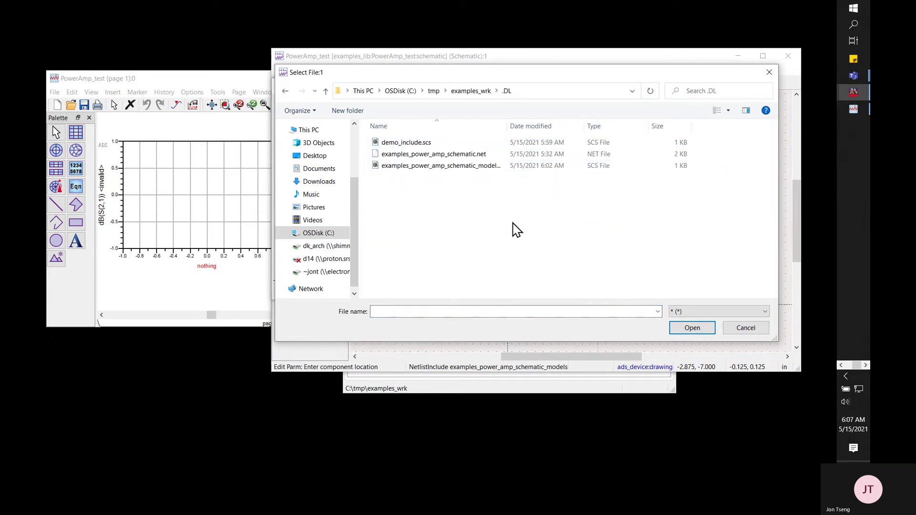
{"action": "left_click", "coordinate": [487, 167]}
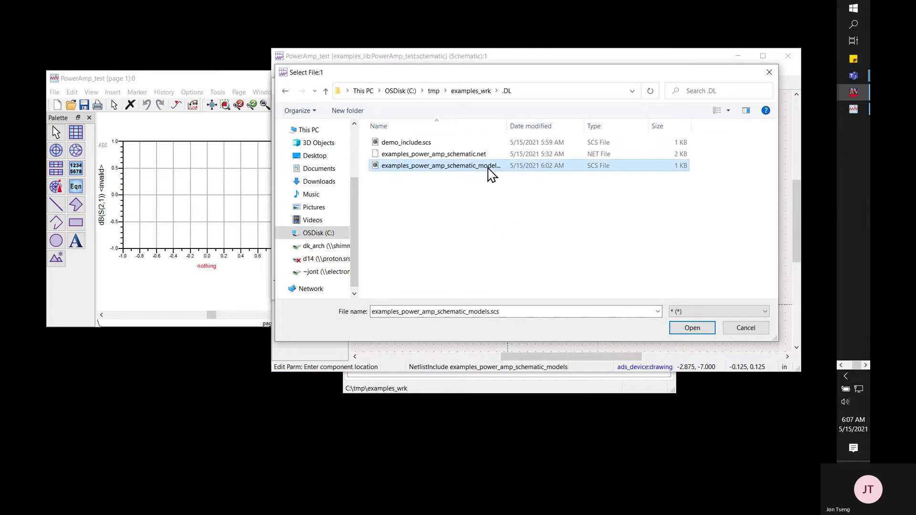
{"action": "left_click", "coordinate": [692, 329]}
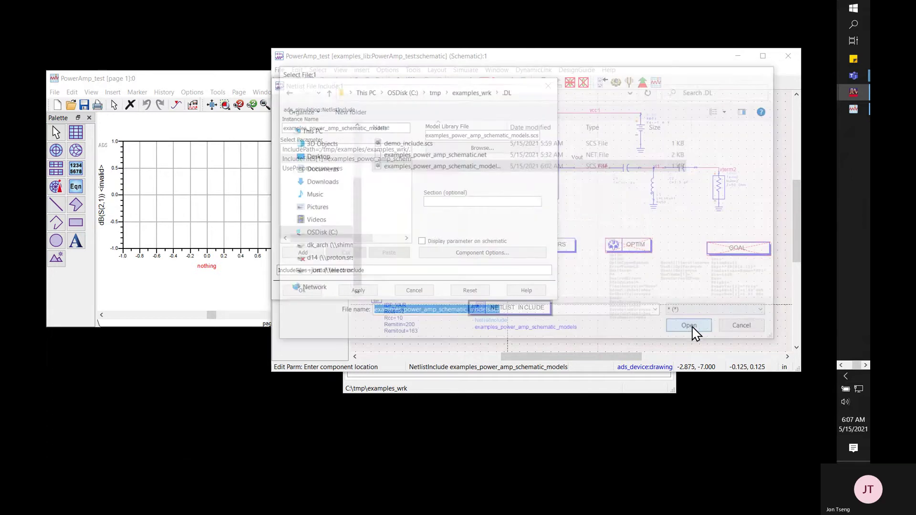
{"action": "left_click", "coordinate": [616, 232]}
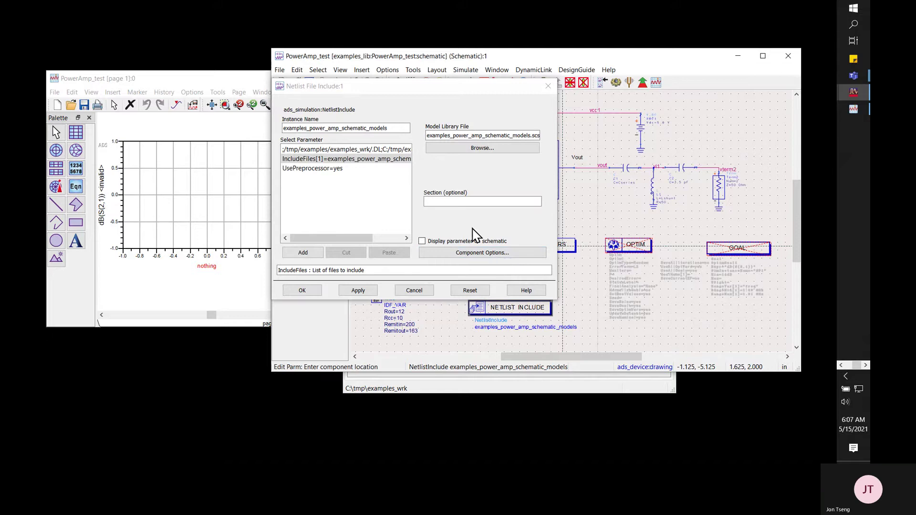
Trim IncludePath to only C:/tmp/examples_wrk/.DL, then apply and close the include settings.
{"action": "left_click", "coordinate": [380, 150]}
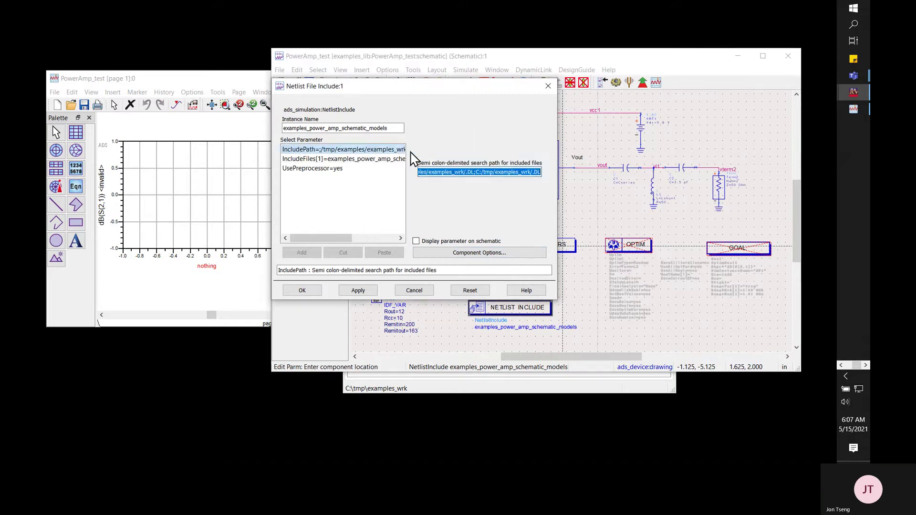
{"action": "left_click", "coordinate": [506, 173]}
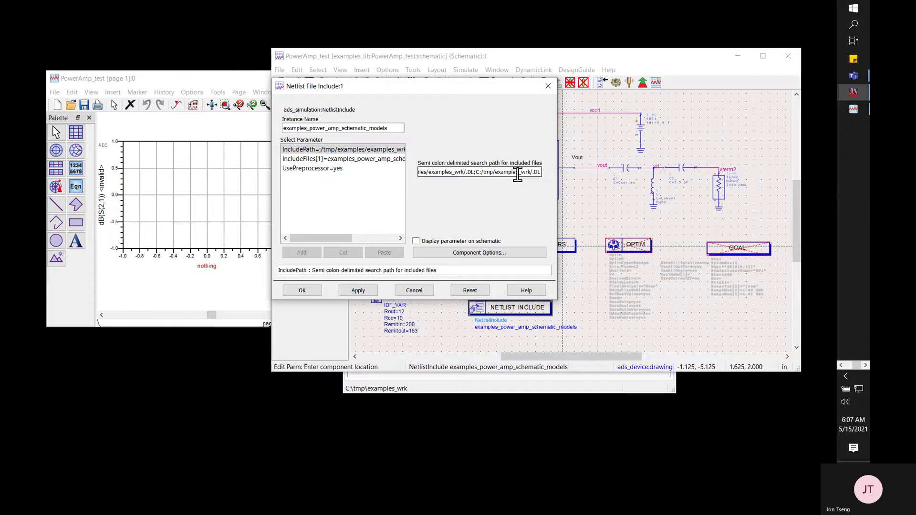
{"action": "key", "text": "BackSpace"}
{"action": "key", "text": "BackSpace"}
{"action": "key", "text": "BackSpace"}
{"action": "key", "text": "BackSpace"}
{"action": "key", "text": "BackSpace"}
{"action": "key", "text": "BackSpace"}
{"action": "key", "text": "BackSpace"}
{"action": "key", "text": "BackSpace"}
{"action": "key", "text": "BackSpace"}
{"action": "key", "text": "BackSpace"}
{"action": "key", "text": "BackSpace"}
{"action": "key", "text": "BackSpace"}
{"action": "key", "text": "BackSpace"}
{"action": "key", "text": "BackSpace"}
{"action": "key", "text": "BackSpace"}
{"action": "key", "text": "BackSpace"}
{"action": "key", "text": "BackSpace"}
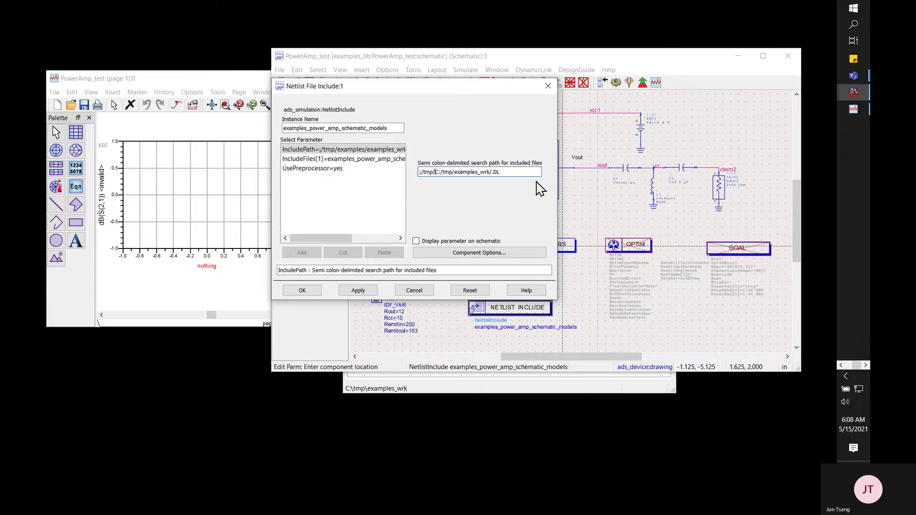
{"action": "key", "text": "BackSpace"}
{"action": "key", "text": "BackSpace"}
{"action": "key", "text": "BackSpace"}
{"action": "key", "text": "BackSpace"}
{"action": "key", "text": "BackSpace"}
{"action": "key", "text": "BackSpace"}
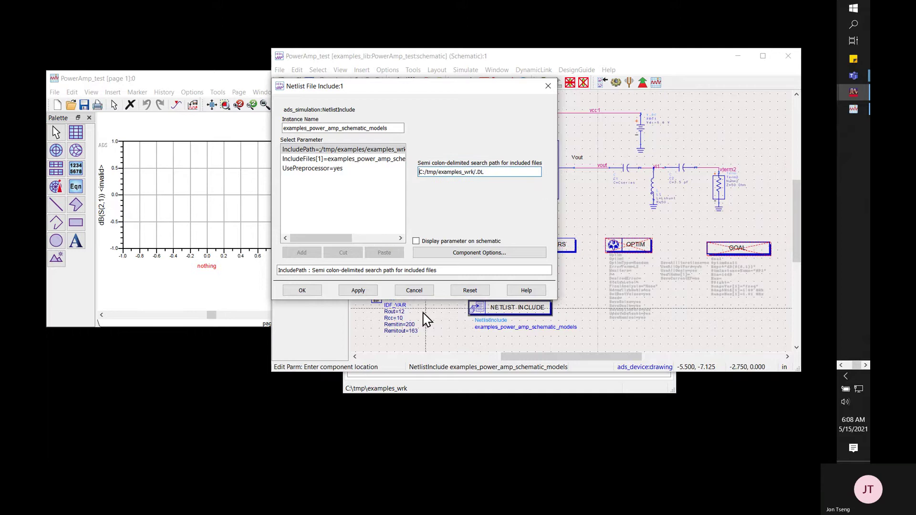
{"action": "left_click", "coordinate": [358, 291]}
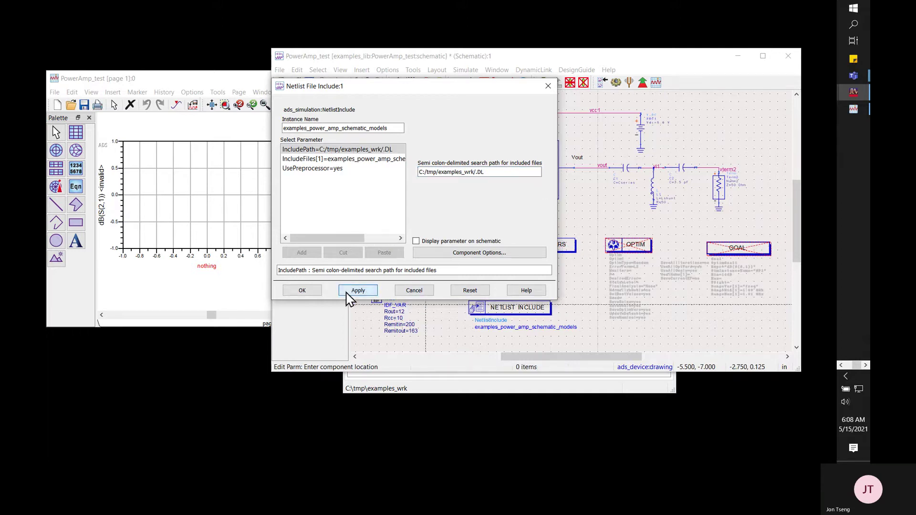
{"action": "left_click", "coordinate": [303, 291]}
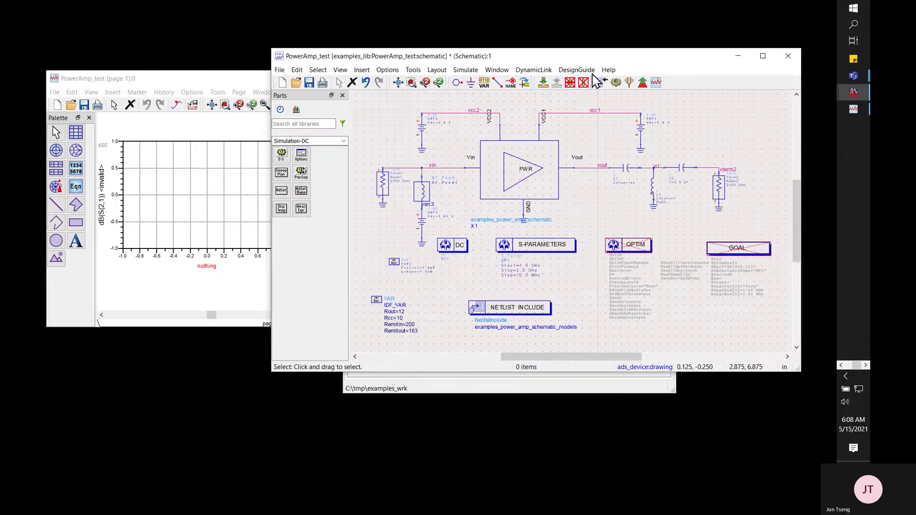
Rerun the simulation to plot dB(S(2,1)) from 1.5 to 2.5 GHz, then bring the ADS Main window forward.
{"action": "left_click", "coordinate": [616, 83]}
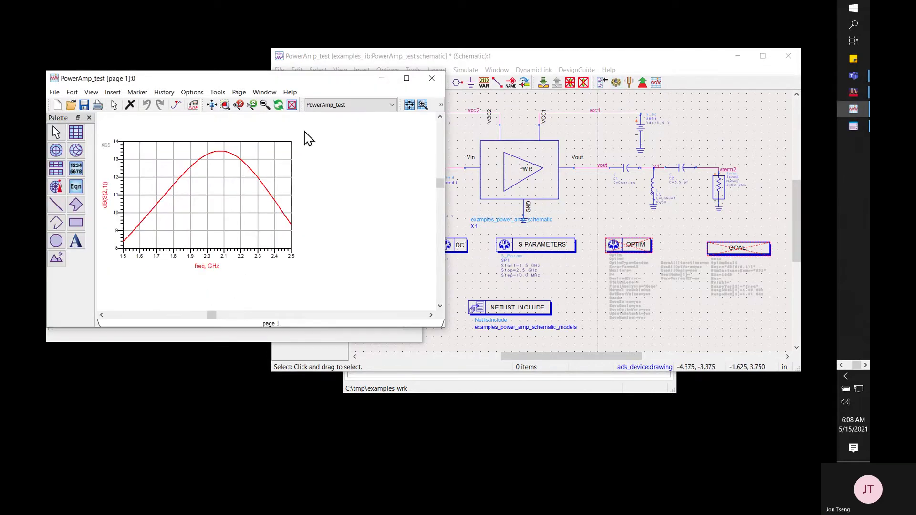
{"action": "left_click_drag", "start_coordinate": [279, 84], "coordinate": [365, 200]}
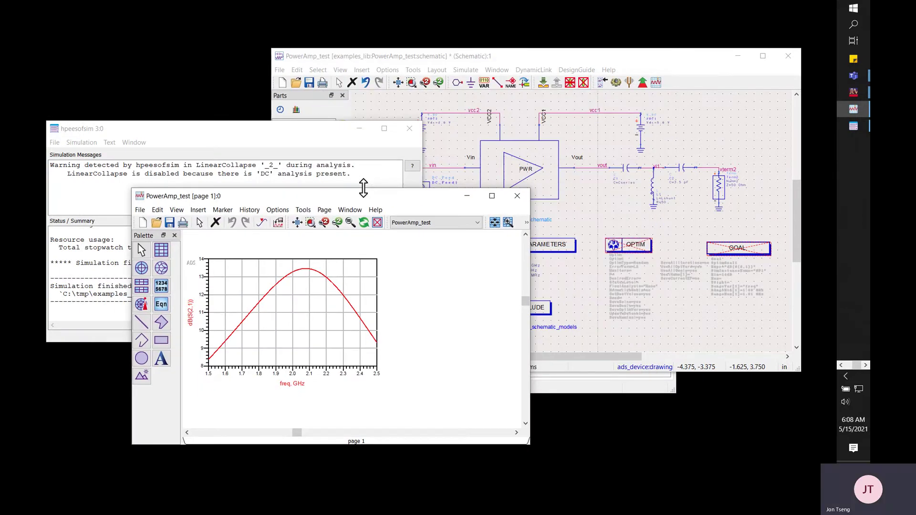
{"action": "left_click", "coordinate": [622, 56]}
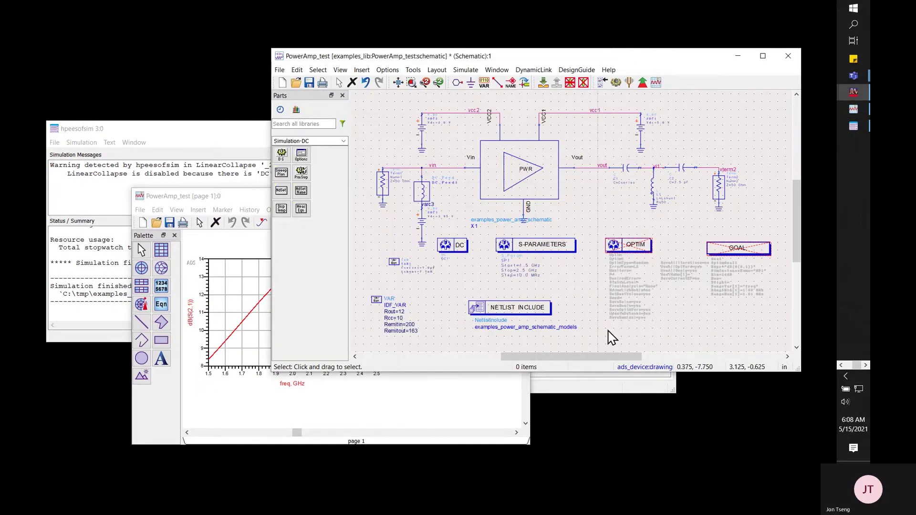
{"action": "left_click", "coordinate": [600, 392]}
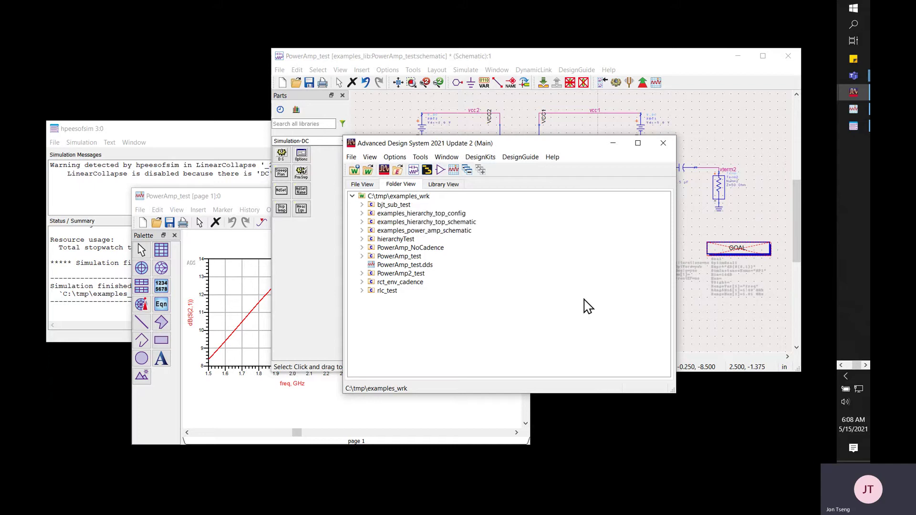
{"action": "left_click", "coordinate": [713, 112]}
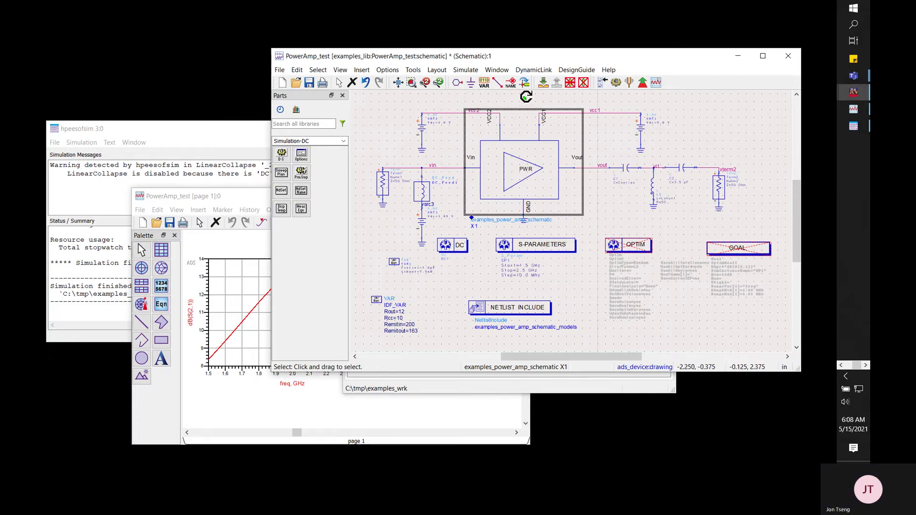
{"action": "left_click", "coordinate": [543, 87]}
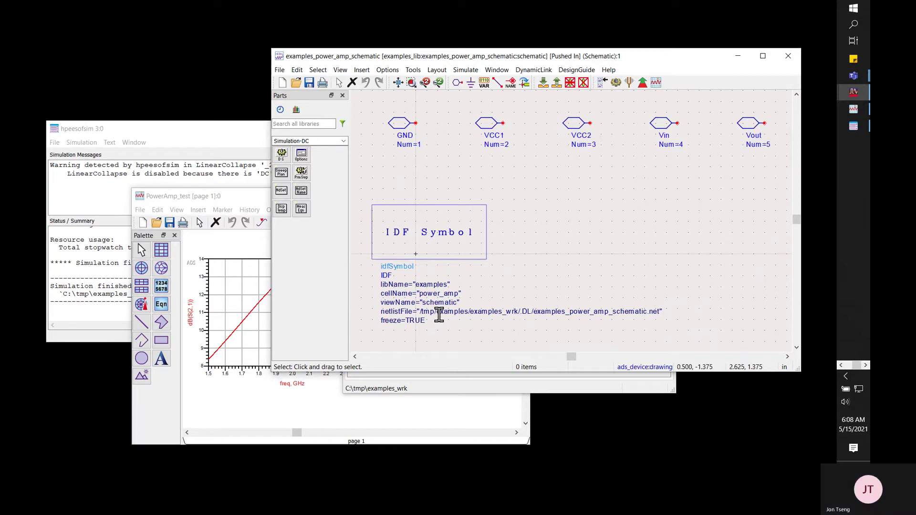
{"action": "double_click", "coordinate": [482, 314]}
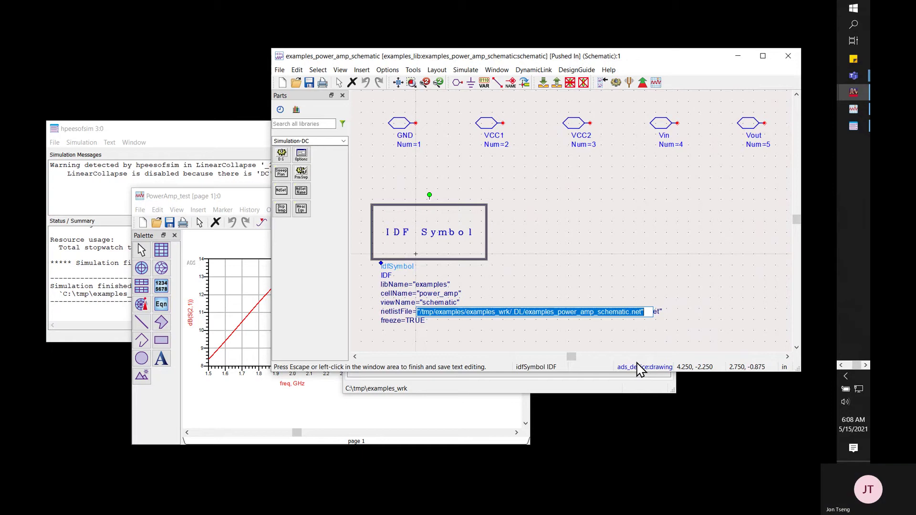
{"action": "left_click", "coordinate": [498, 315]}
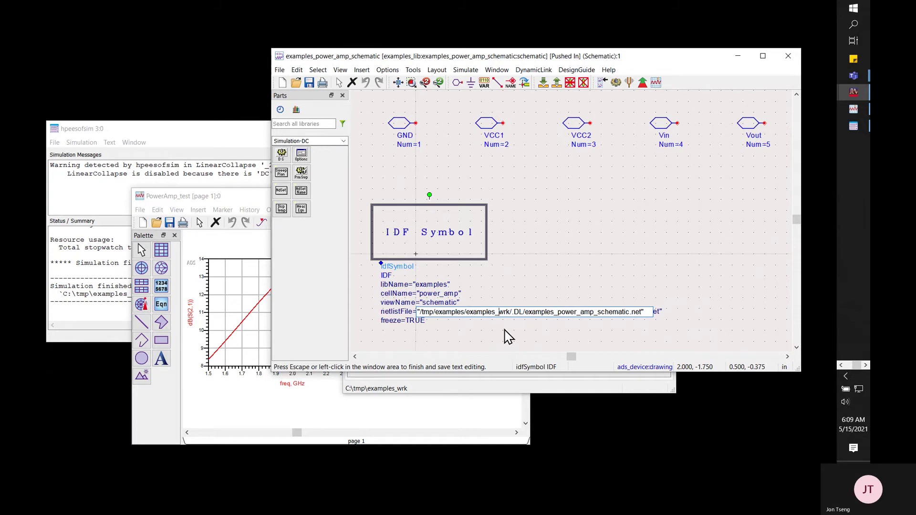
{"action": "left_click", "coordinate": [494, 344]}
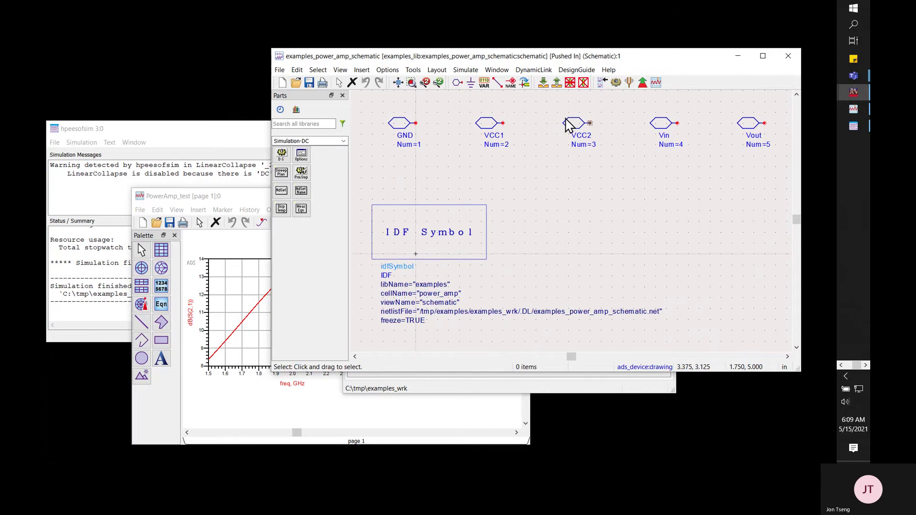
{"action": "left_click", "coordinate": [559, 84]}
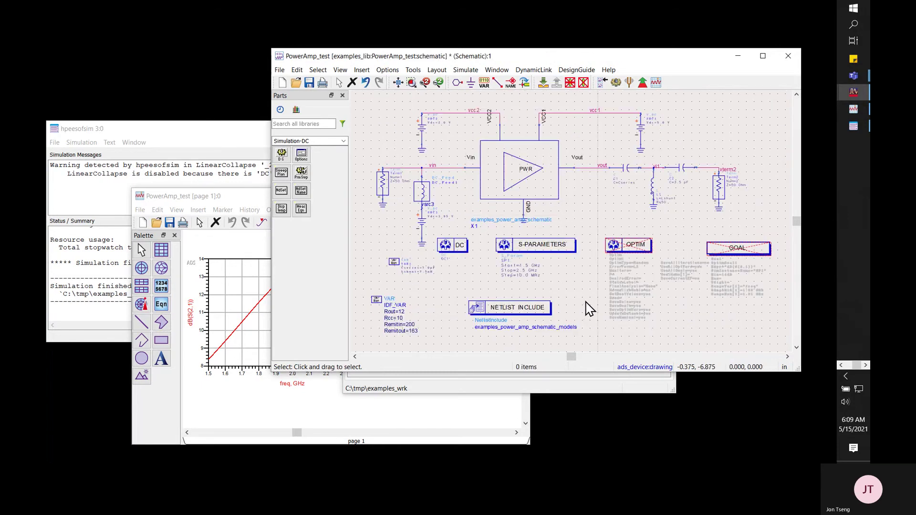
Inspect the netlist include component without changes, then push into the PWR subcircuit.
{"action": "double_click", "coordinate": [543, 310]}
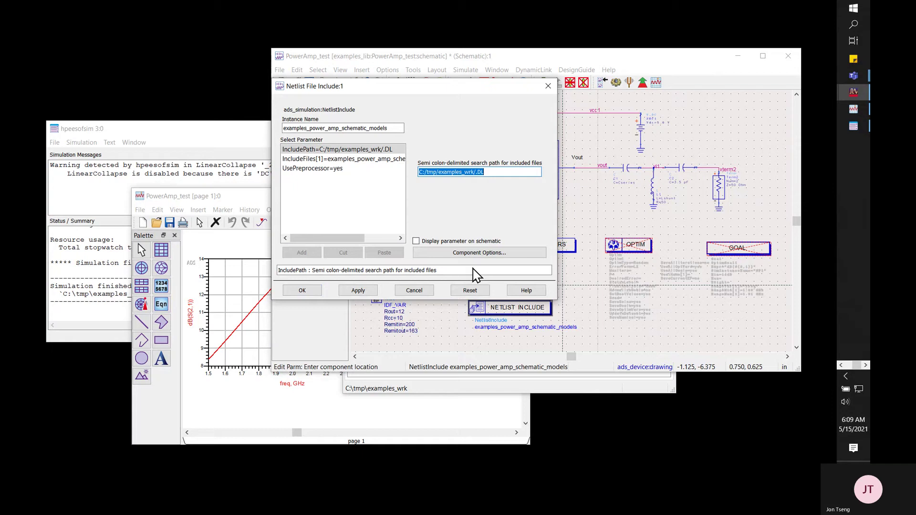
{"action": "left_click", "coordinate": [420, 292]}
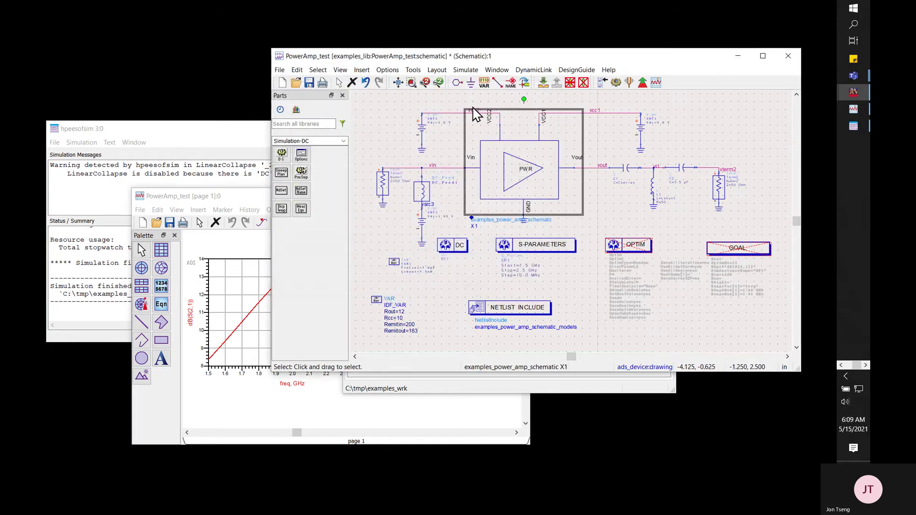
{"action": "left_click", "coordinate": [543, 82]}
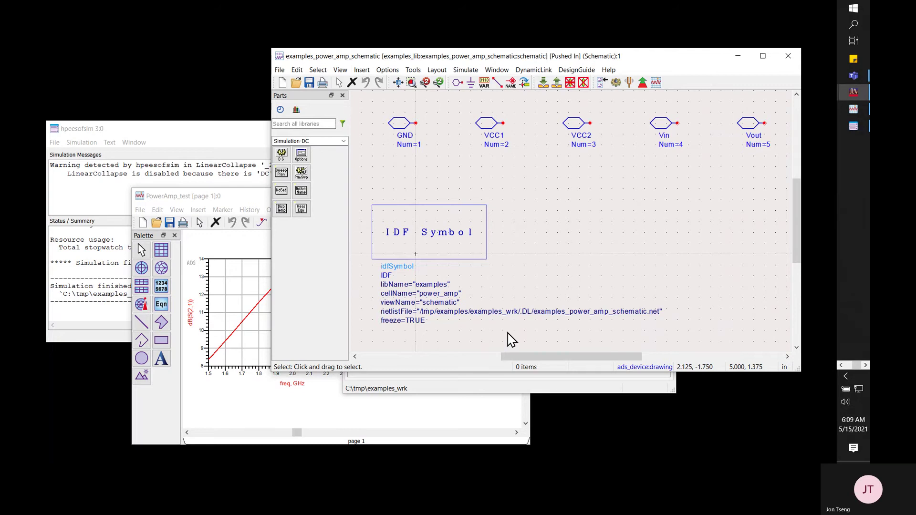
Shorten the IDF netlistFile to .DL/examples_power_amp_schematic.net and return to PowerAmp_test.
{"action": "double_click", "coordinate": [522, 315]}
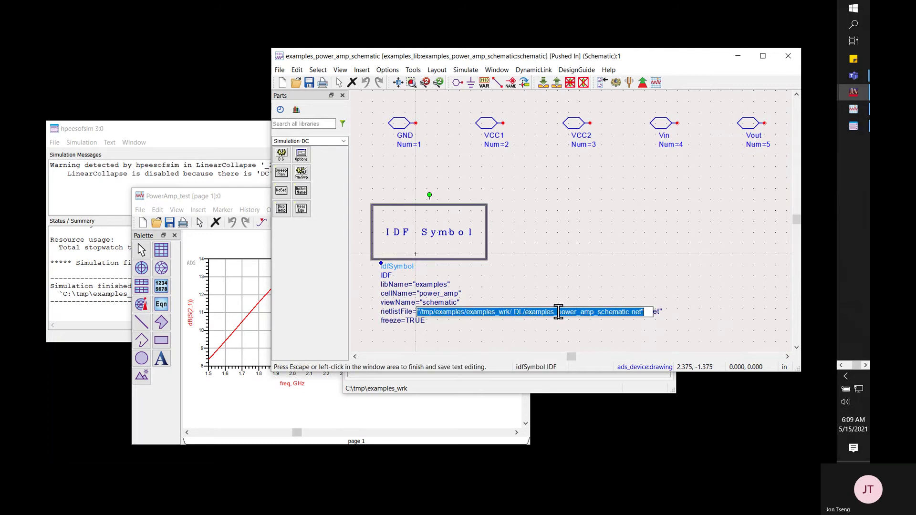
{"action": "left_click", "coordinate": [512, 312]}
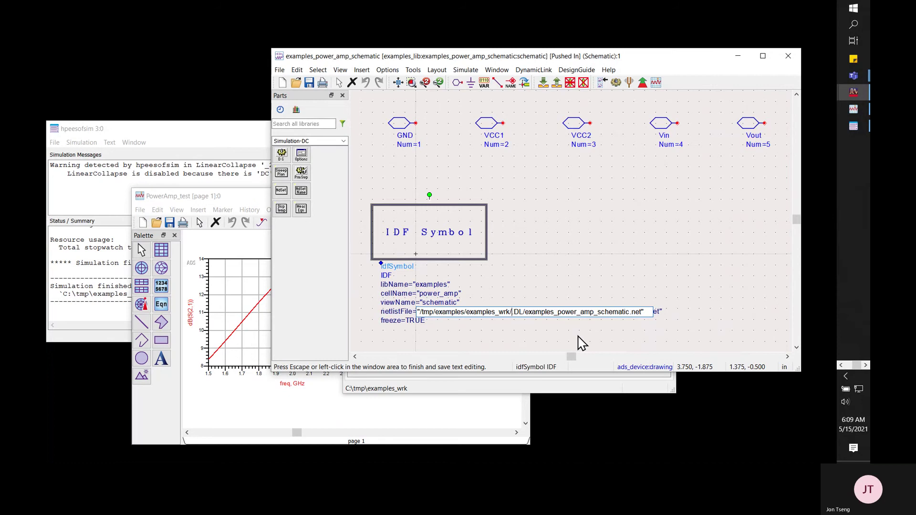
{"action": "key", "text": "BackSpace"}
{"action": "key", "text": "BackSpace"}
{"action": "key", "text": "BackSpace"}
{"action": "key", "text": "BackSpace"}
{"action": "key", "text": "BackSpace"}
{"action": "key", "text": "BackSpace"}
{"action": "key", "text": "BackSpace"}
{"action": "key", "text": "BackSpace"}
{"action": "key", "text": "BackSpace"}
{"action": "key", "text": "BackSpace"}
{"action": "key", "text": "BackSpace"}
{"action": "key", "text": "BackSpace"}
{"action": "key", "text": "BackSpace"}
{"action": "key", "text": "BackSpace"}
{"action": "key", "text": "BackSpace"}
{"action": "key", "text": "BackSpace"}
{"action": "key", "text": "BackSpace"}
{"action": "key", "text": "BackSpace"}
{"action": "key", "text": "BackSpace"}
{"action": "key", "text": "BackSpace"}
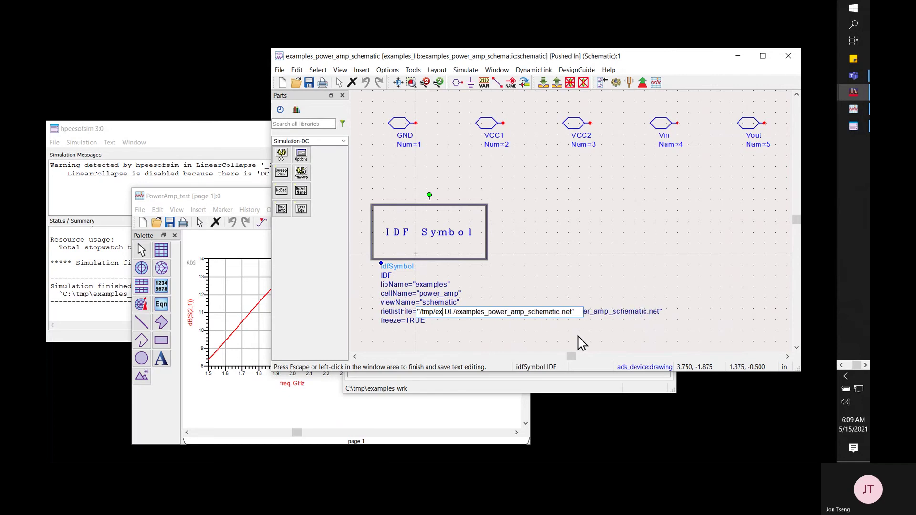
{"action": "key", "text": "BackSpace"}
{"action": "key", "text": "BackSpace"}
{"action": "key", "text": "BackSpace"}
{"action": "key", "text": "BackSpace"}
{"action": "key", "text": "BackSpace"}
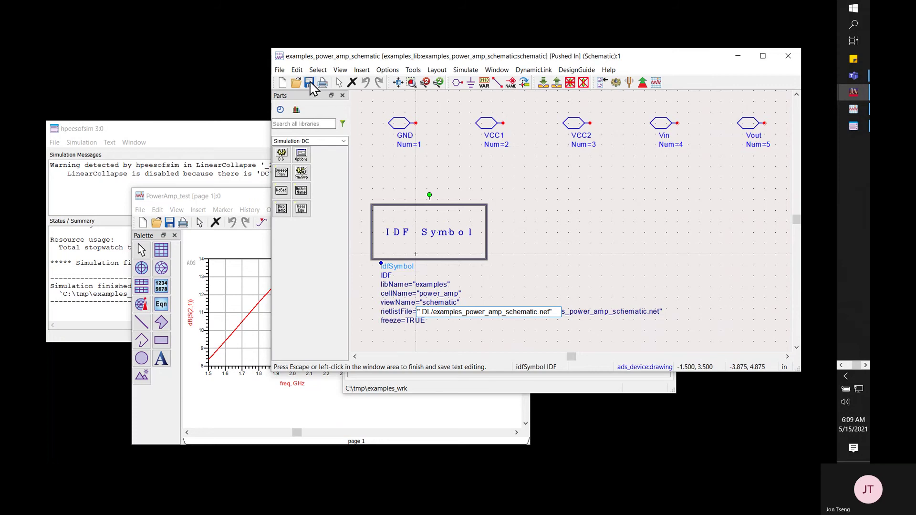
{"action": "left_click", "coordinate": [600, 294]}
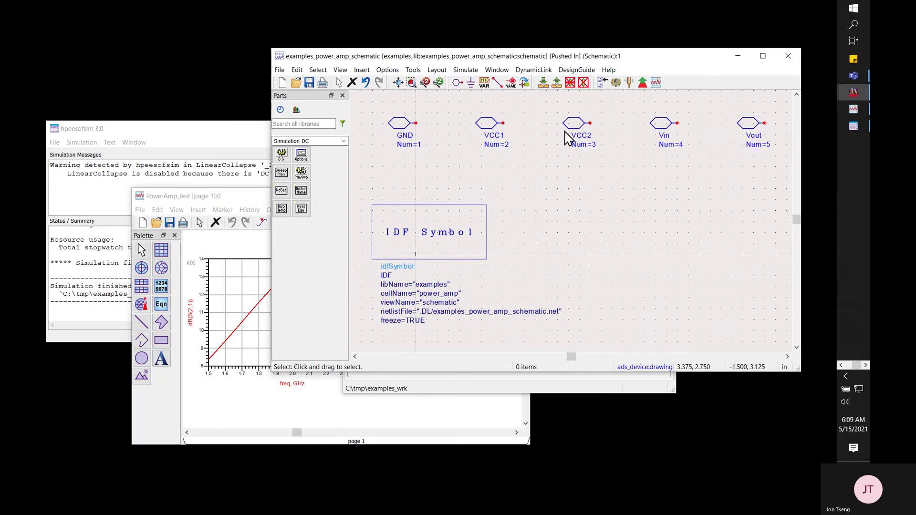
{"action": "left_click", "coordinate": [557, 83]}
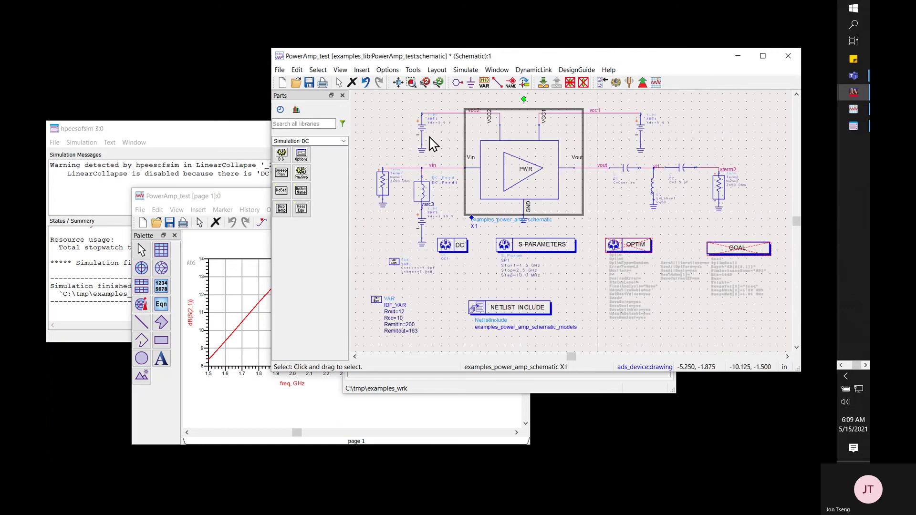
Rerun the simulation to replot the dB(S(2,1)) gain curve and return to the schematic.
{"action": "left_click", "coordinate": [616, 82]}
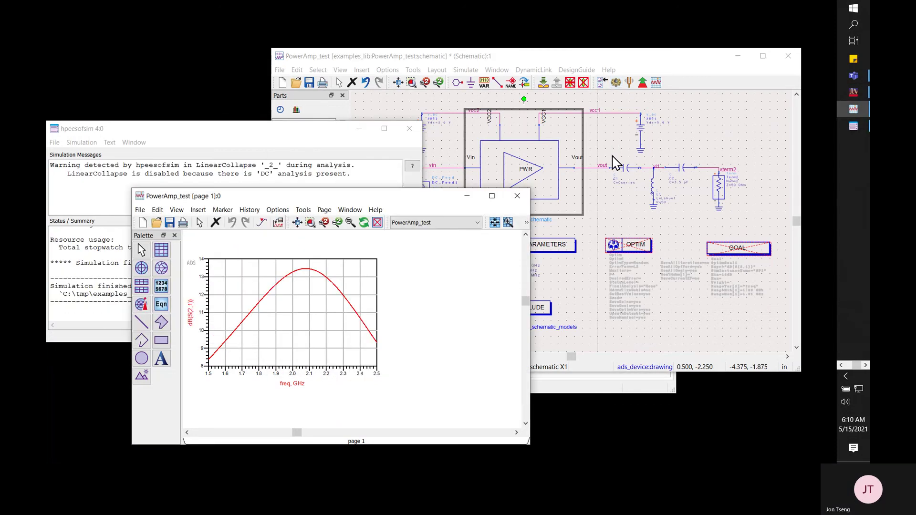
{"action": "left_click", "coordinate": [697, 122]}
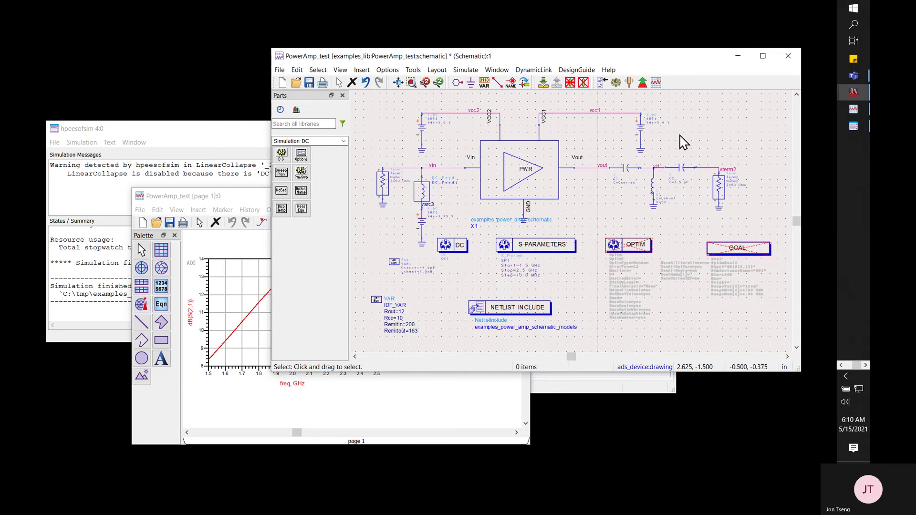
{"action": "left_click", "coordinate": [629, 389]}
{"action": "left_click", "coordinate": [735, 134]}
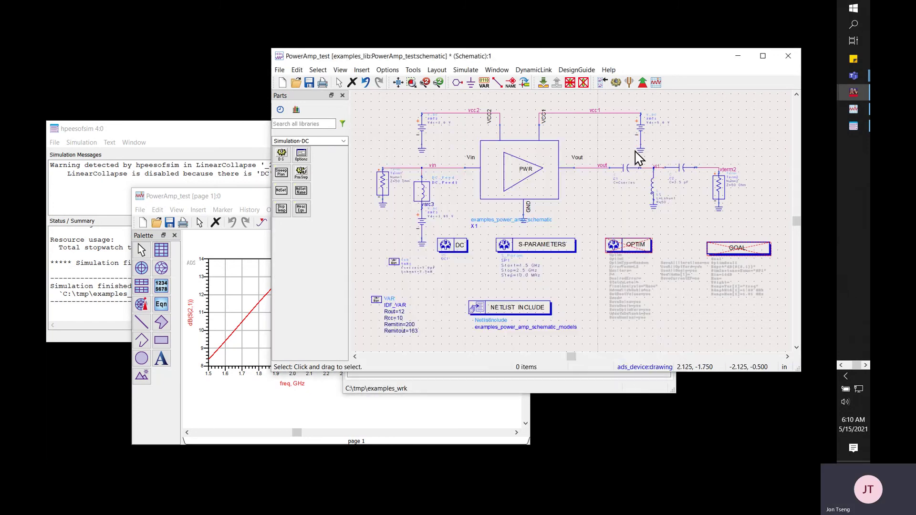
Select PWR instance X1 and push into its hierarchy.
{"action": "left_click", "coordinate": [531, 180]}
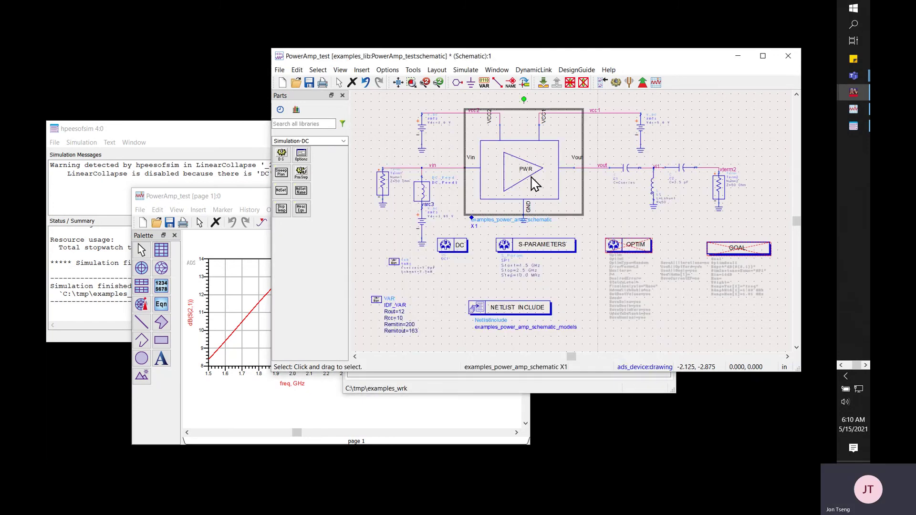
{"action": "left_click", "coordinate": [544, 83]}
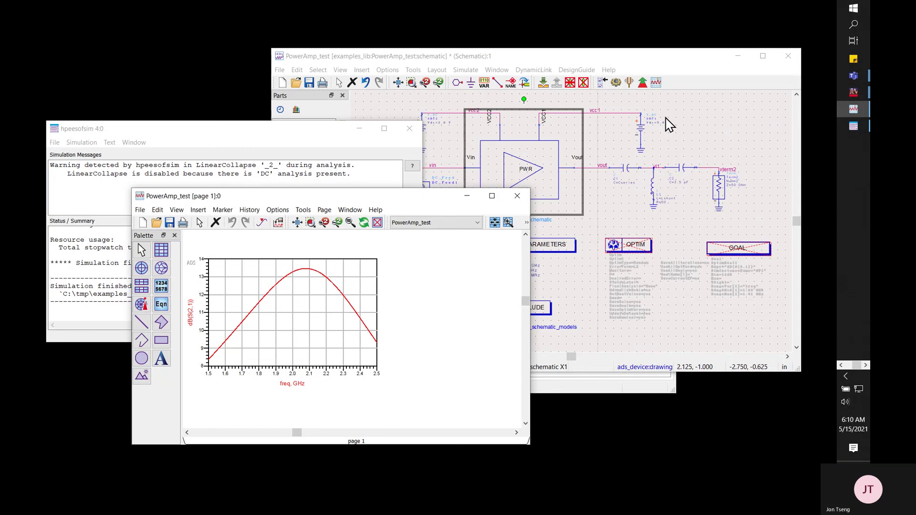
{"action": "left_click", "coordinate": [697, 125]}
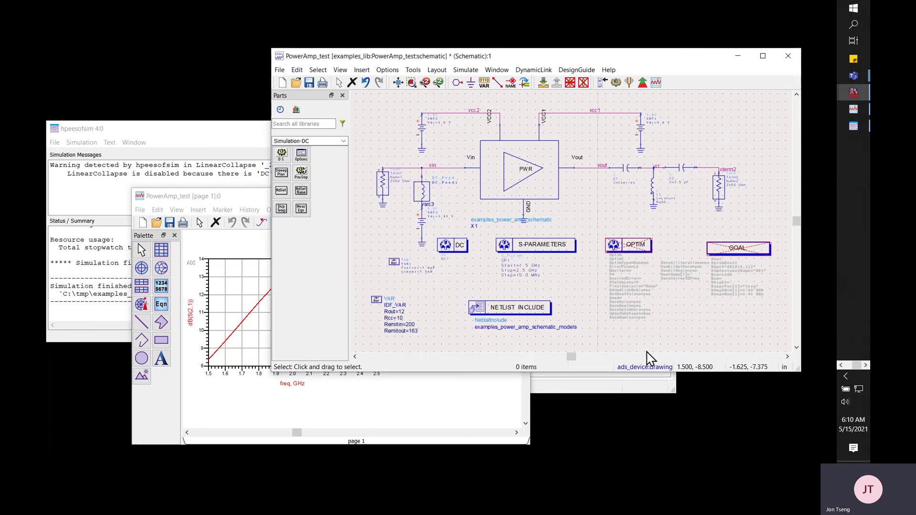
{"action": "left_click", "coordinate": [628, 389]}
{"action": "left_click", "coordinate": [735, 133]}
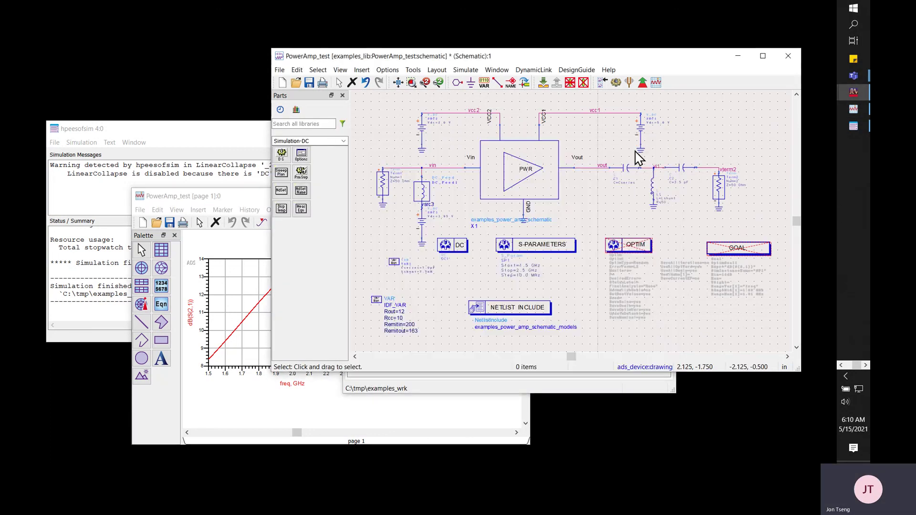
{"action": "left_click", "coordinate": [535, 184]}
{"action": "left_click", "coordinate": [544, 83]}
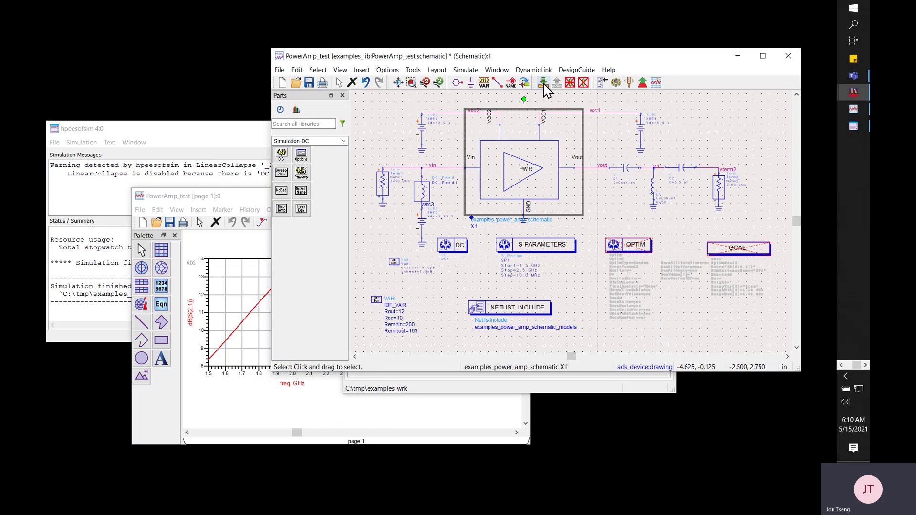